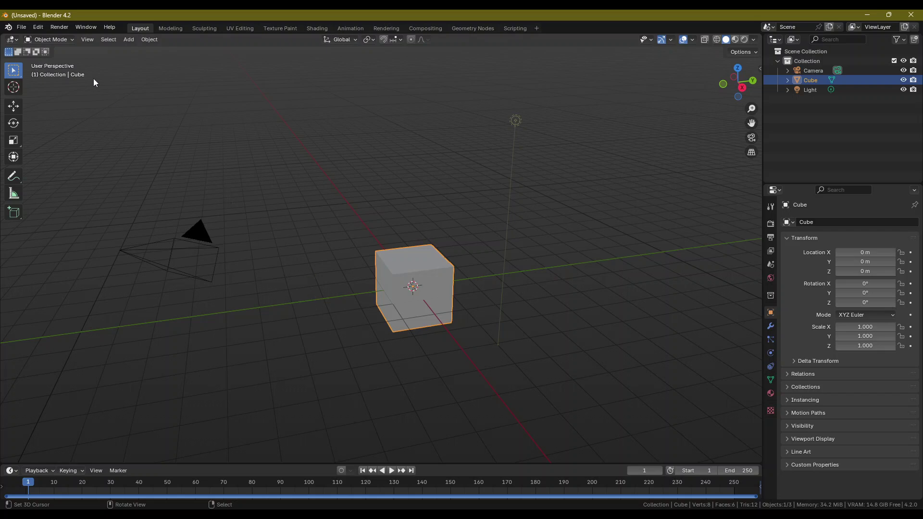
- Open the add-on preferences, search for "gltf" and expand the glTF 2.0 format add-on's settings
click(22, 28)
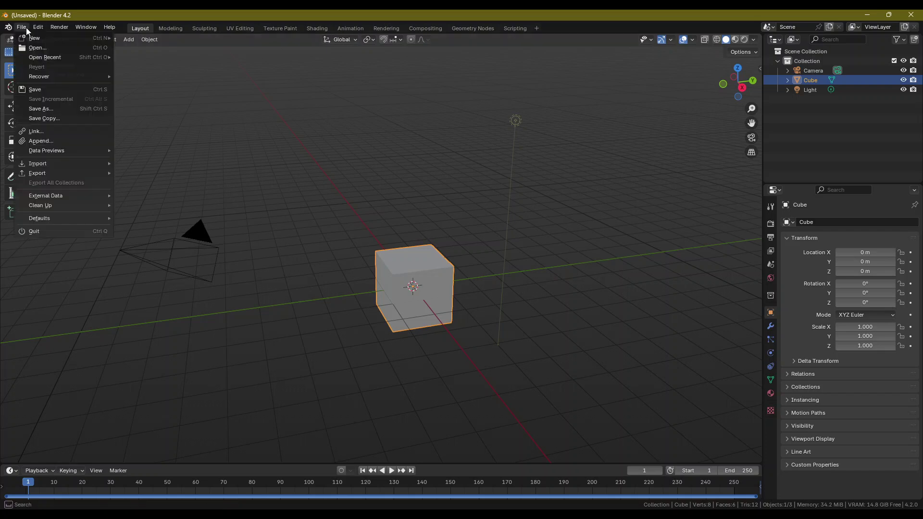
mouse_move(37, 27)
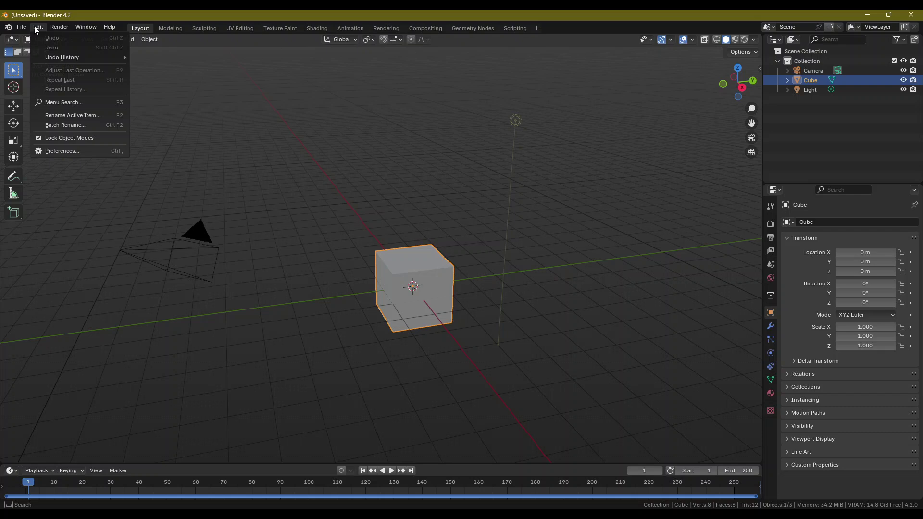
click(74, 149)
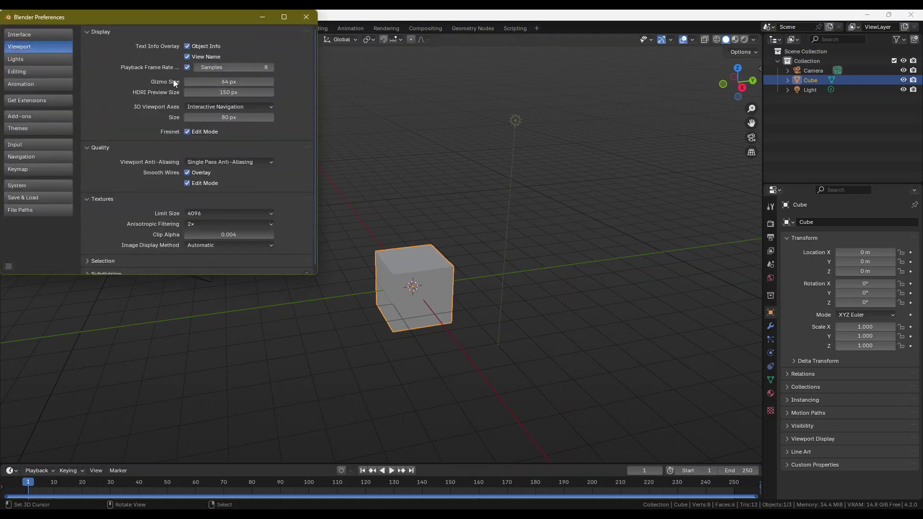
drag(169, 21, 356, 106)
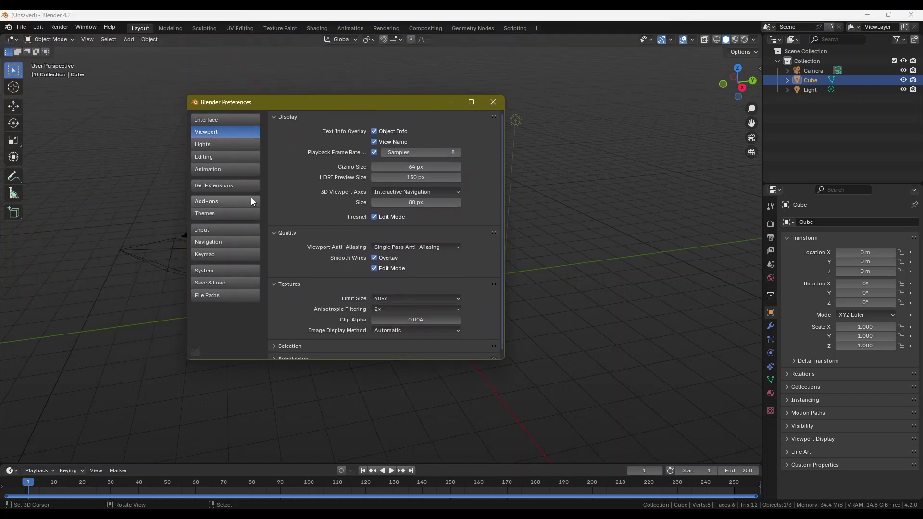
click(249, 201)
click(306, 117)
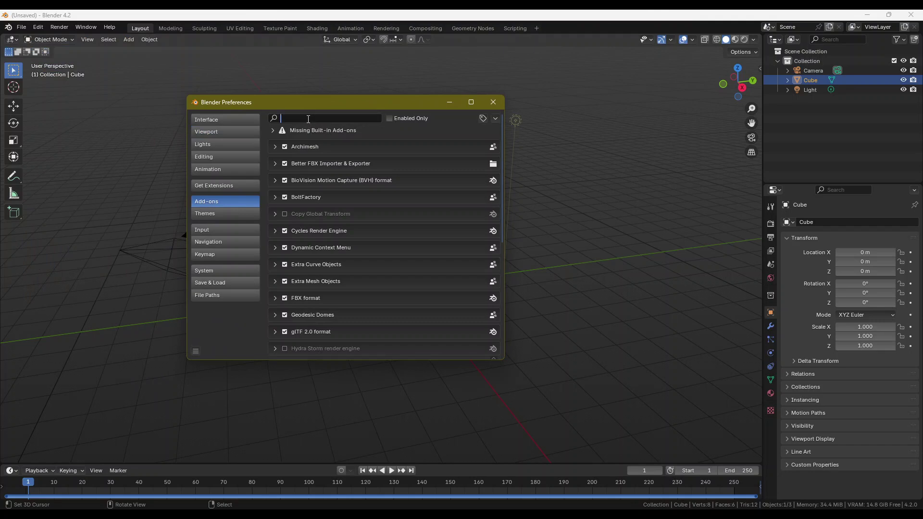
text(gltf)
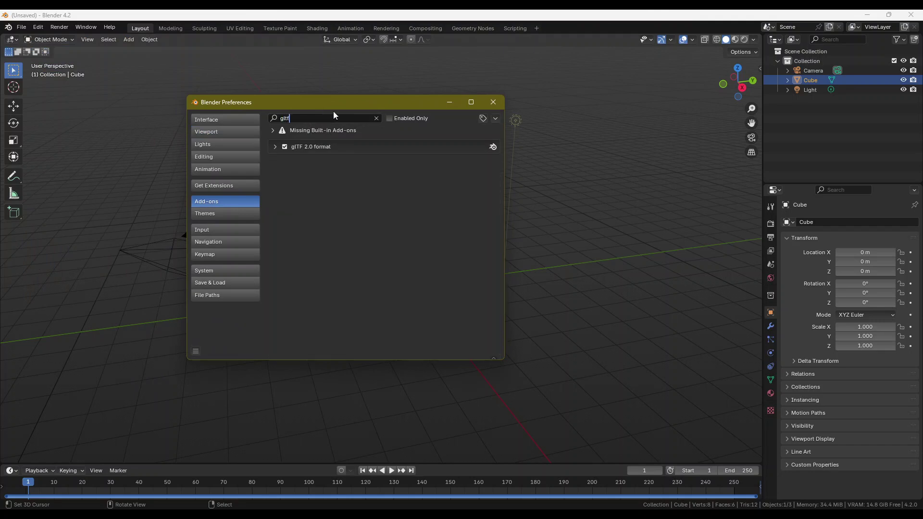
click(274, 147)
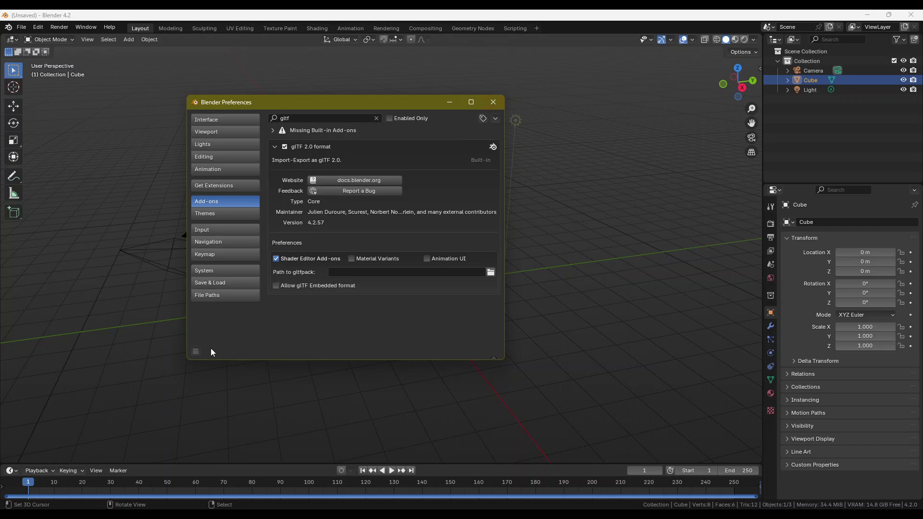
- Save the preferences and close the Preferences window
click(195, 352)
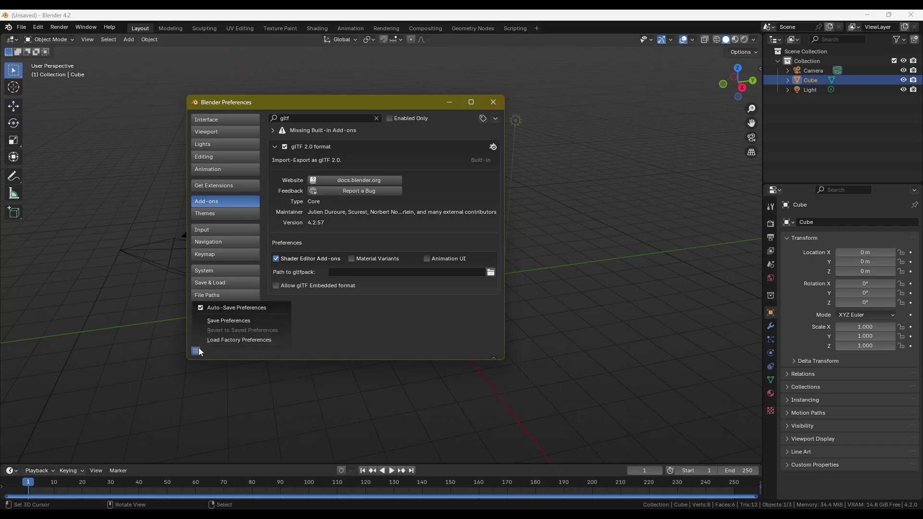
click(223, 321)
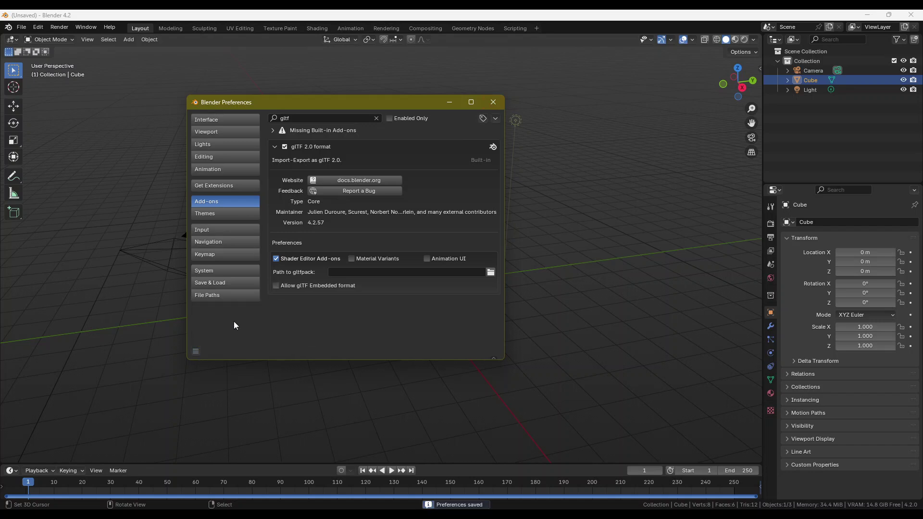
click(493, 102)
- Select the cube and switch to the Shading workspace to show its material nodes
right_click(403, 263)
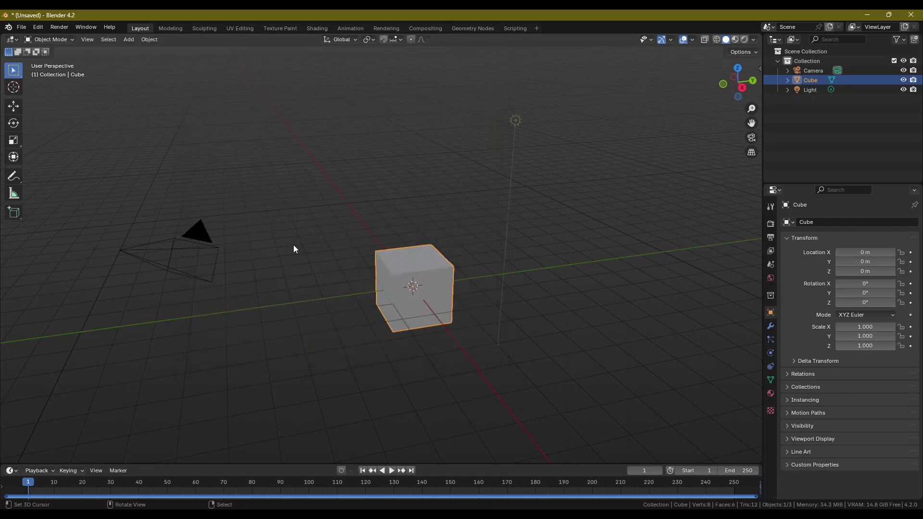
click(313, 30)
middle_drag(293, 345, 325, 359)
middle_drag(396, 342, 417, 359)
middle_drag(483, 340, 489, 352)
drag(515, 297, 500, 233)
middle_drag(449, 297, 445, 307)
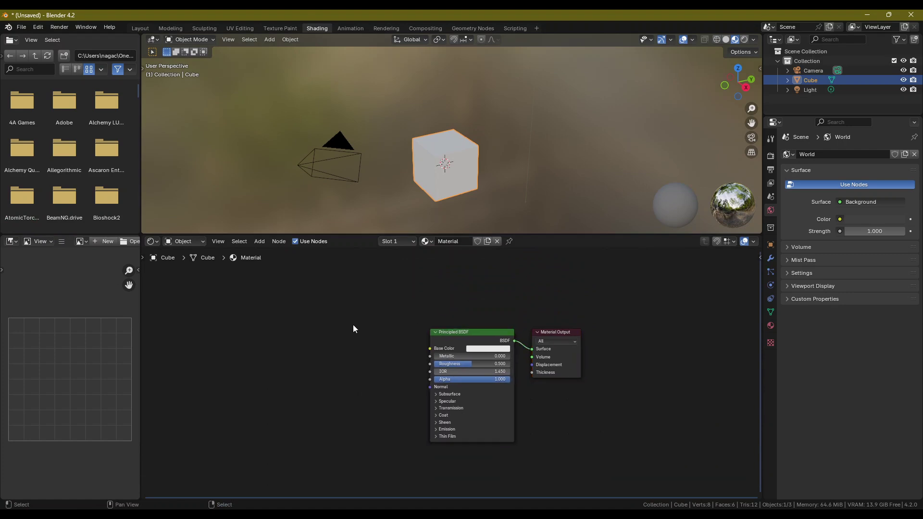
- Add a glTF Material Output node to the cube's material and place it just above the Principled BSDF node
middle_drag(353, 329, 403, 325)
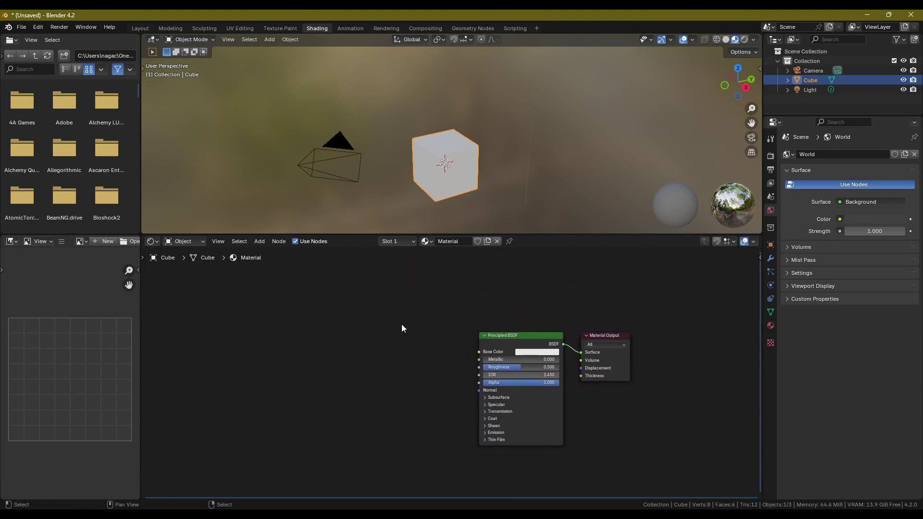
click(504, 344)
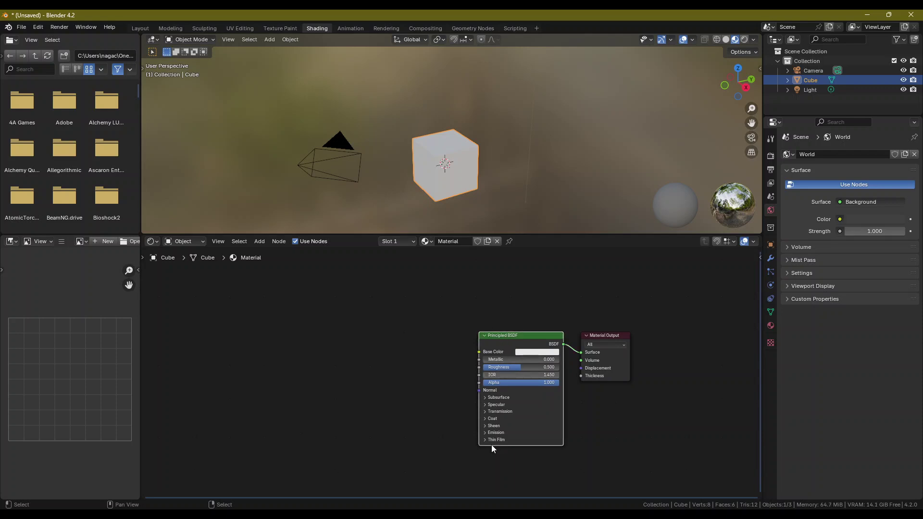
middle_drag(439, 359, 423, 373)
click(382, 340)
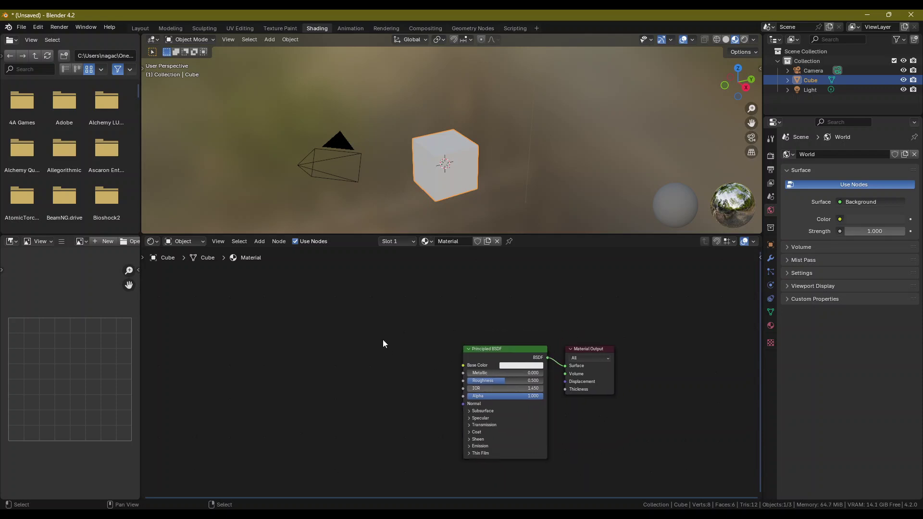
middle_drag(383, 339, 397, 344)
key(shift+a)
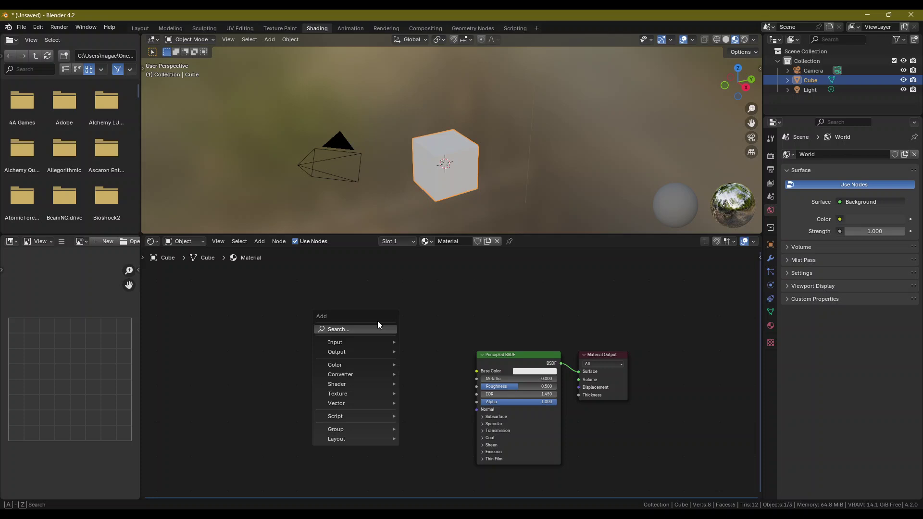
mouse_move(351, 354)
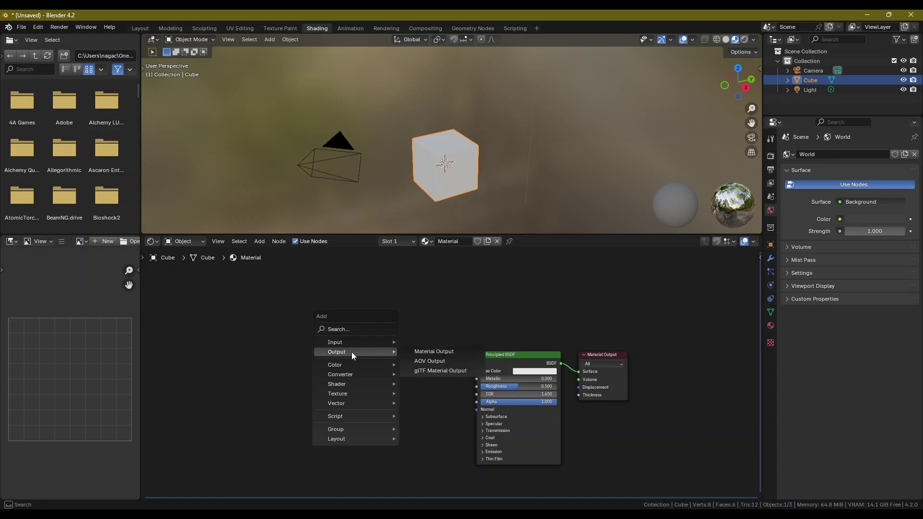
click(430, 370)
click(483, 452)
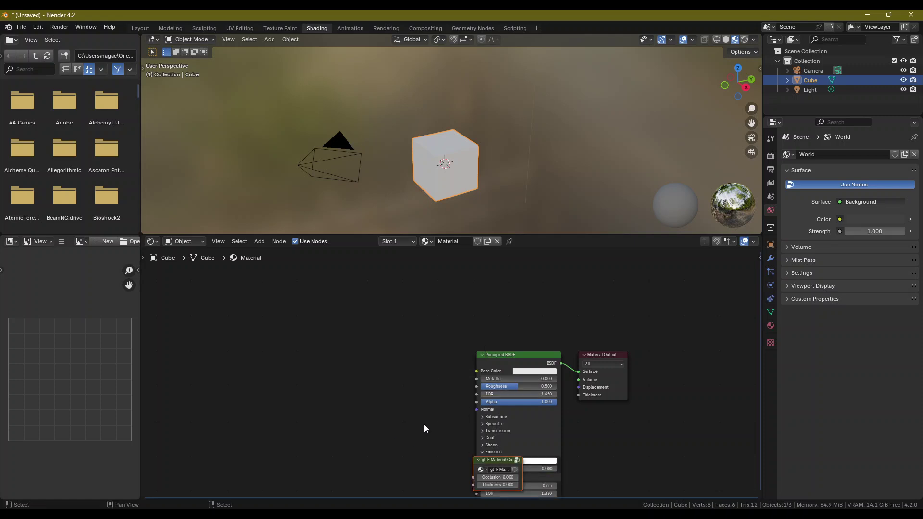
drag(495, 457, 491, 308)
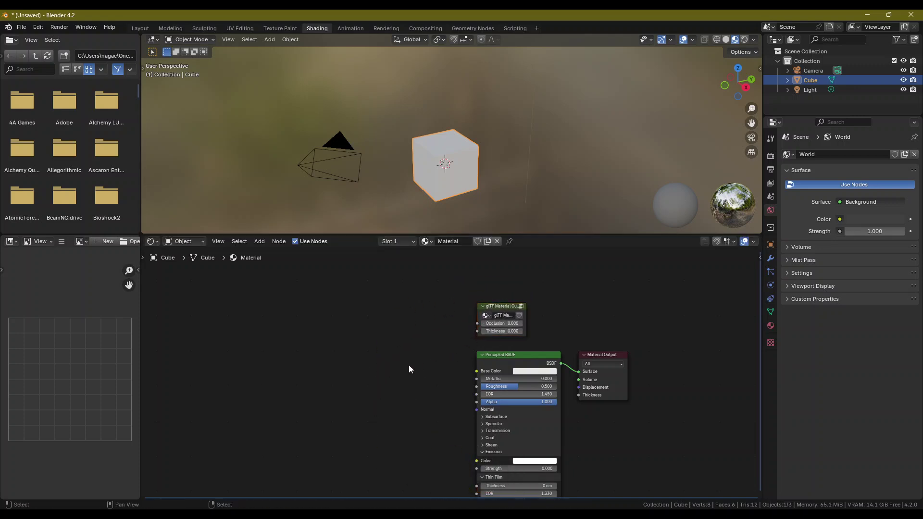
- Collapse the Emission and Thin Film sections of the Principled BSDF node
middle_drag(408, 365, 458, 356)
scroll(460, 336, down, 1)
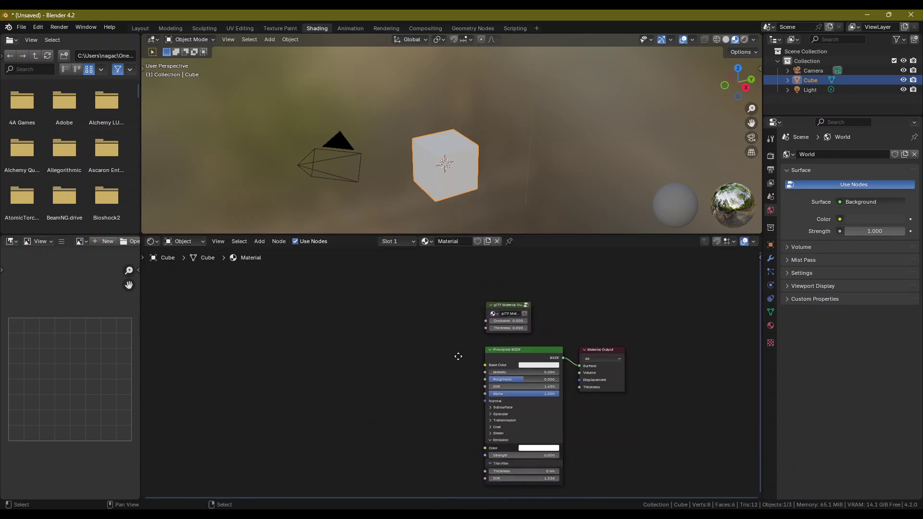
click(491, 441)
middle_drag(422, 388, 425, 392)
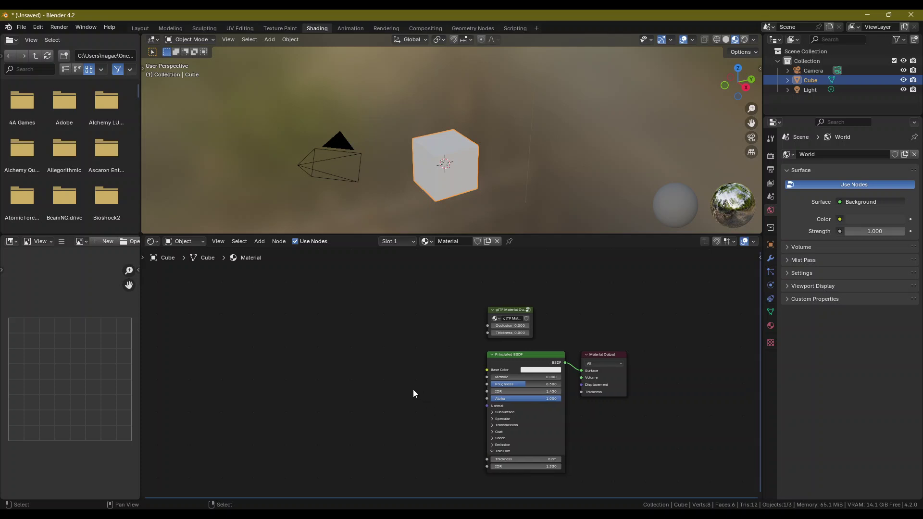
click(489, 452)
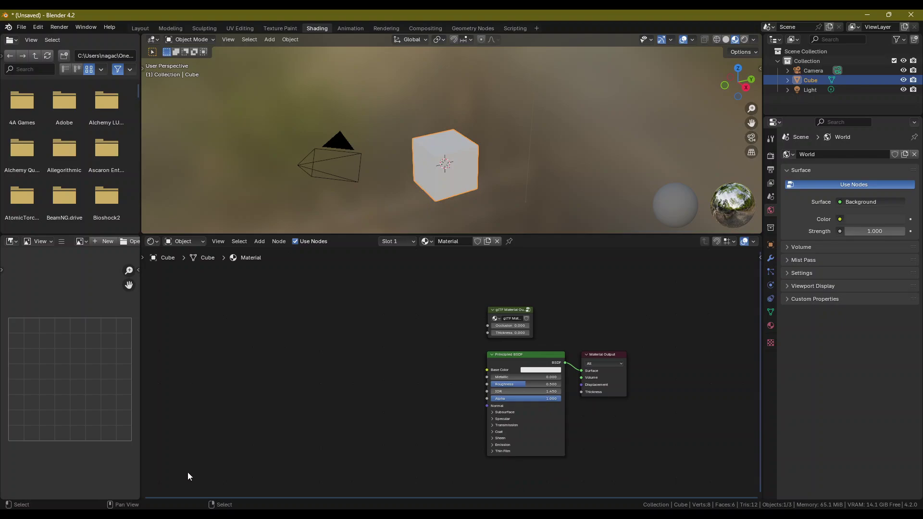
- Switch to the browser to view the ambientCG Fence 008 A page, check the Fence008A_2K-JPG download folder, and return to Blender
key(alt+Tab)
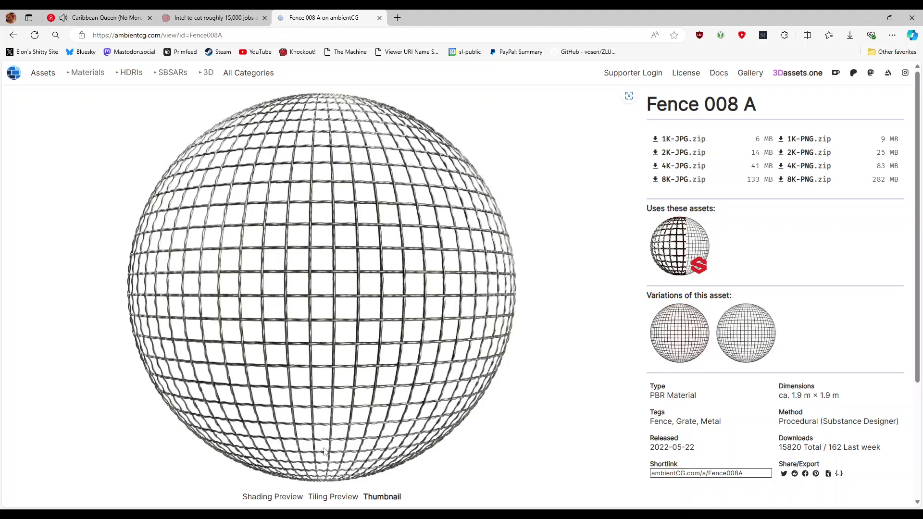
click(488, 481)
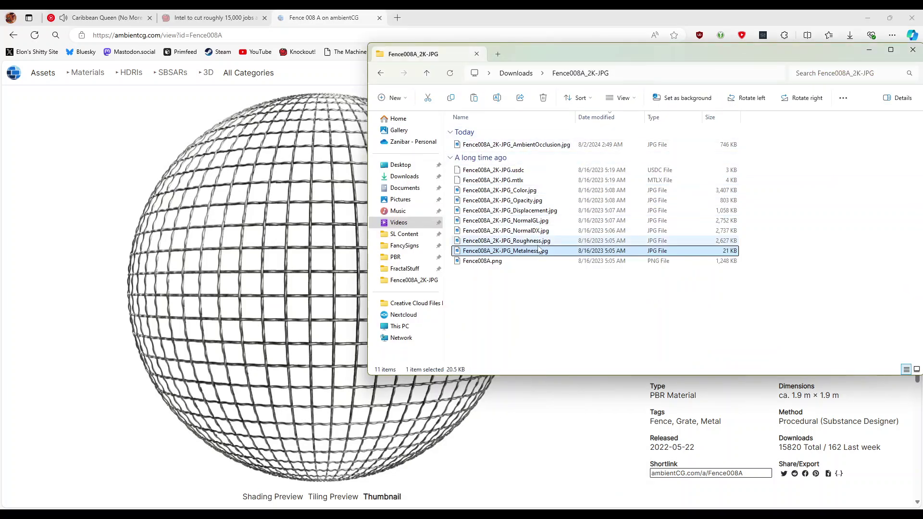
click(408, 487)
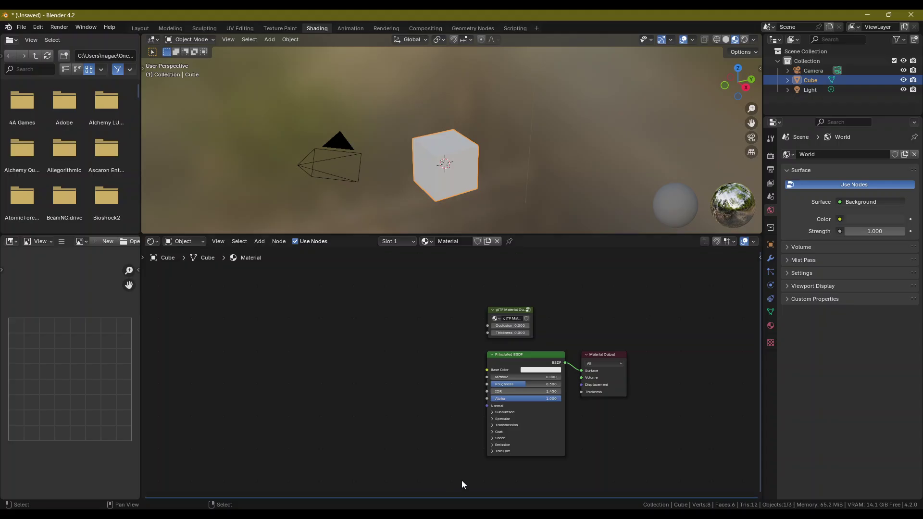
- From the Fence008A_2K-JPG folder in File Explorer, bring the Color, Opacity and NormalGL images into the node editor as image texture nodes
click(488, 511)
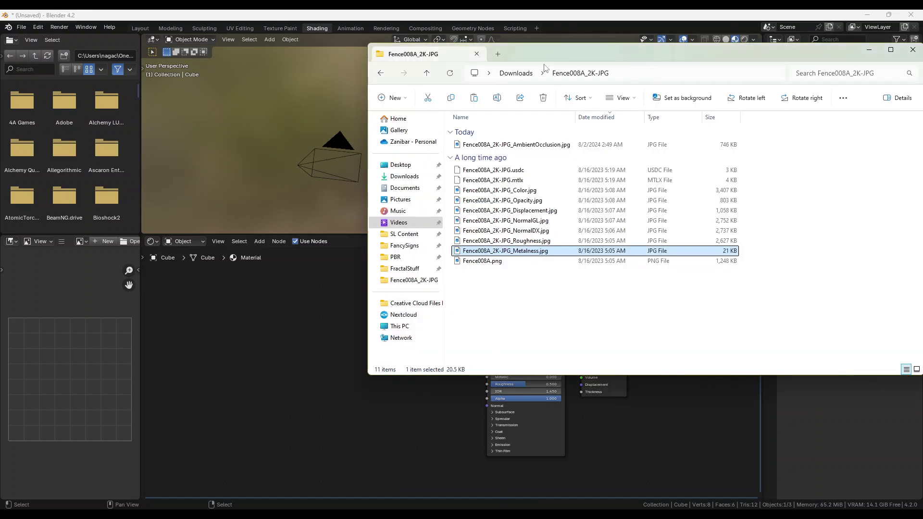
drag(540, 56, 526, 79)
click(501, 216)
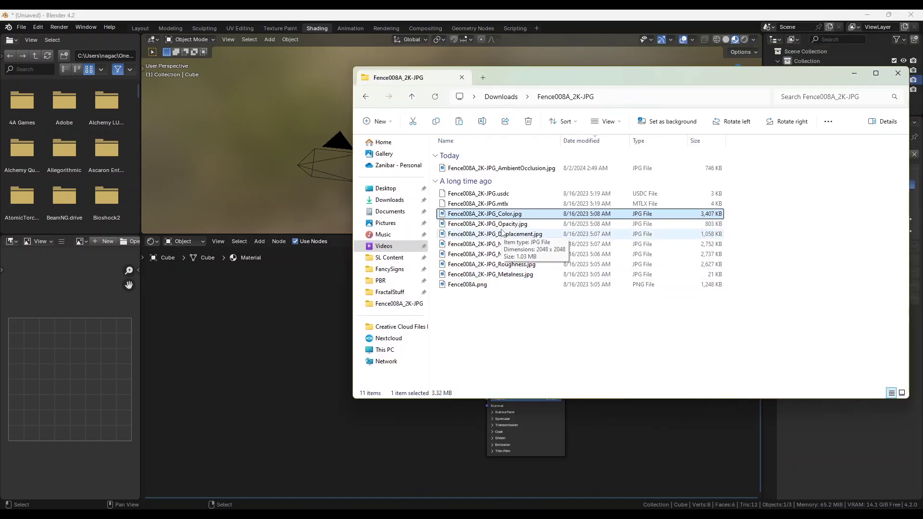
drag(501, 218, 223, 339)
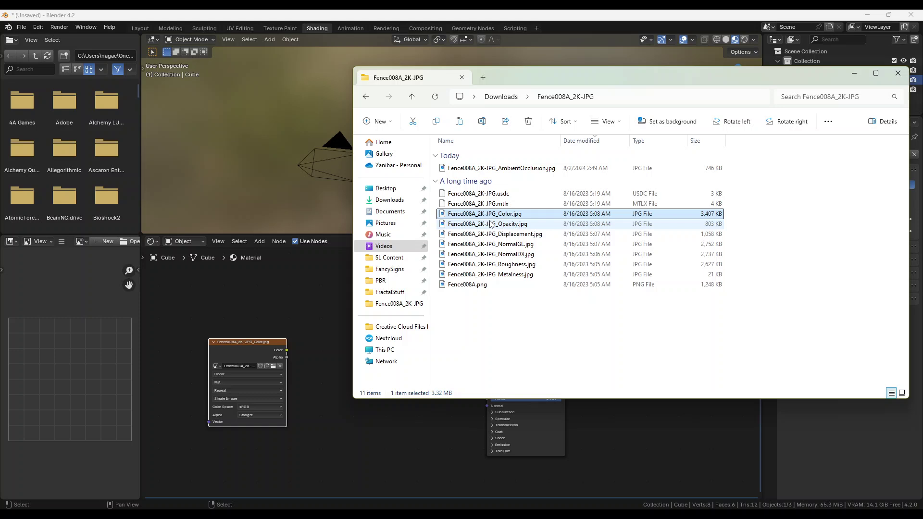
drag(490, 225, 344, 427)
click(514, 244)
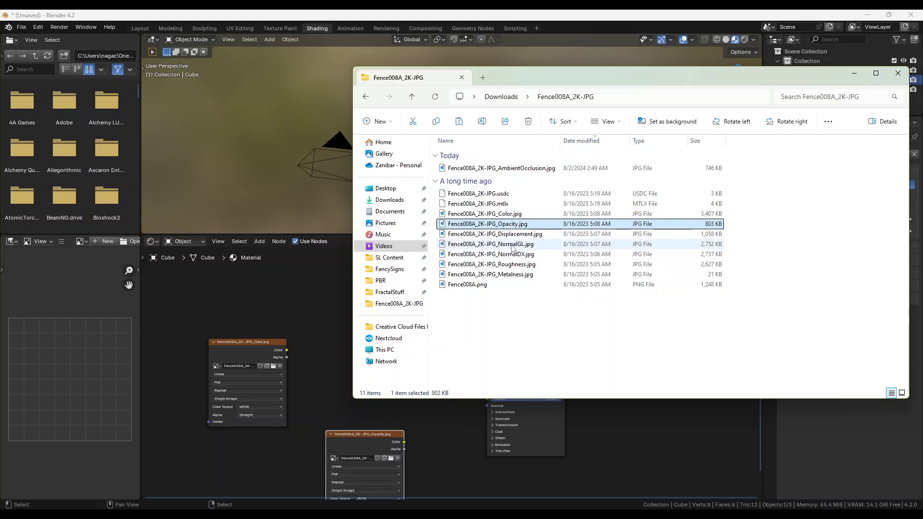
drag(513, 244, 262, 297)
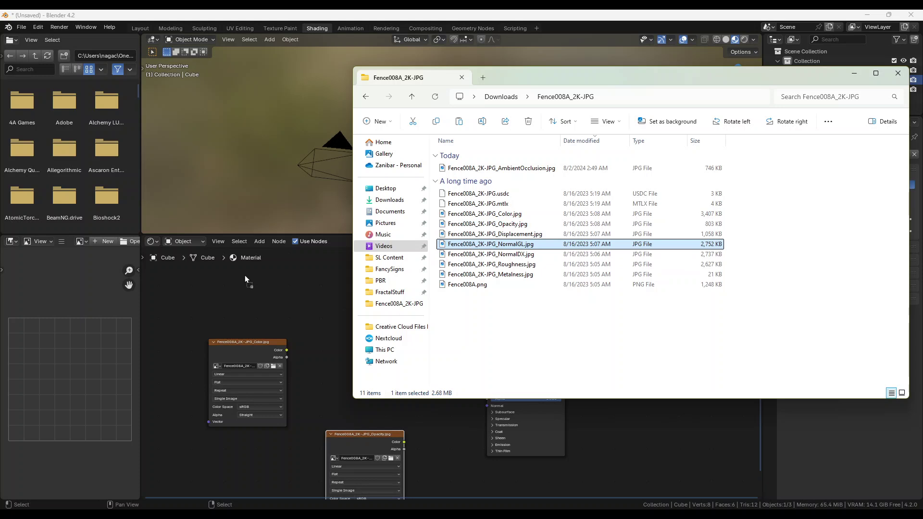
drag(253, 282, 321, 284)
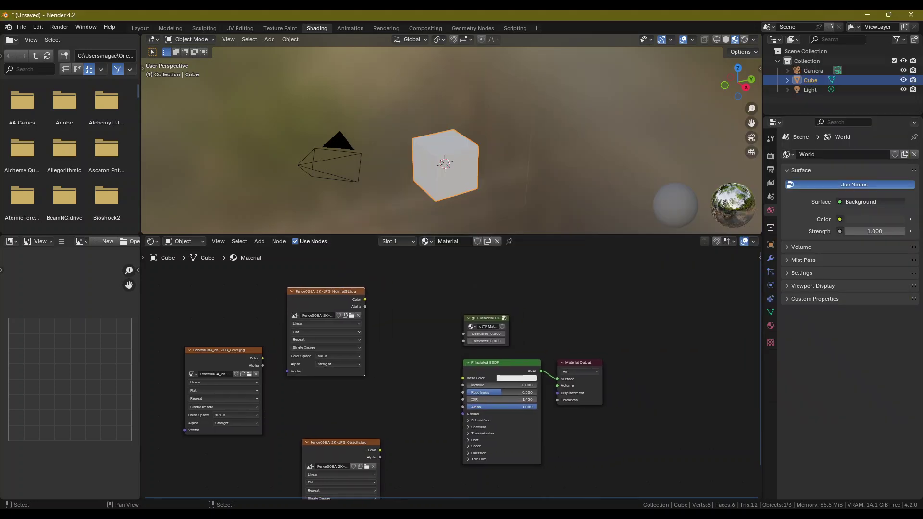
- Bring the Fence008A_2K-JPG Roughness, Metalness and AmbientOcclusion images into the node editor as image texture nodes
key(alt+Tab)
drag(487, 264, 218, 284)
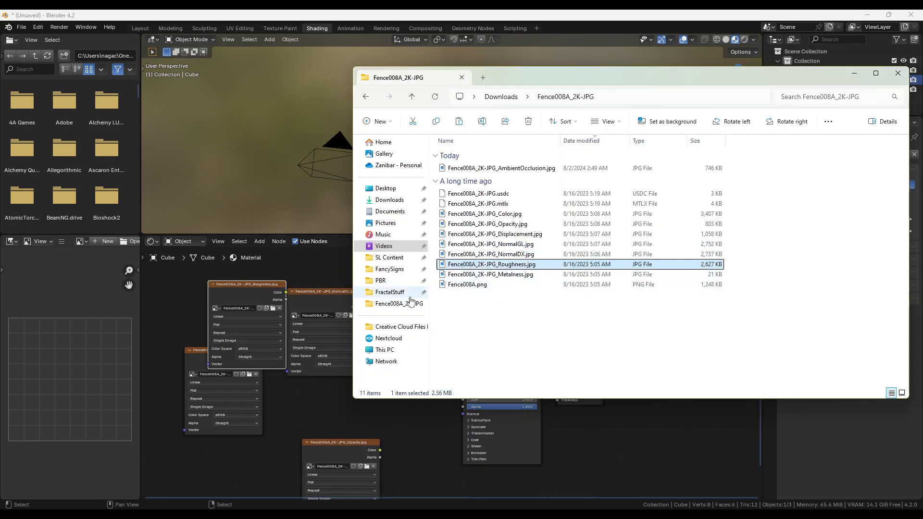
drag(490, 274, 328, 401)
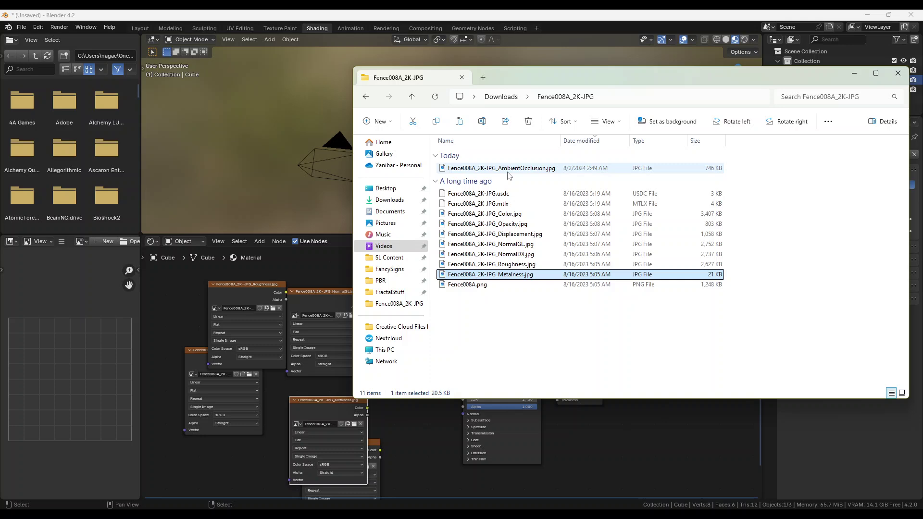
drag(507, 170, 652, 438)
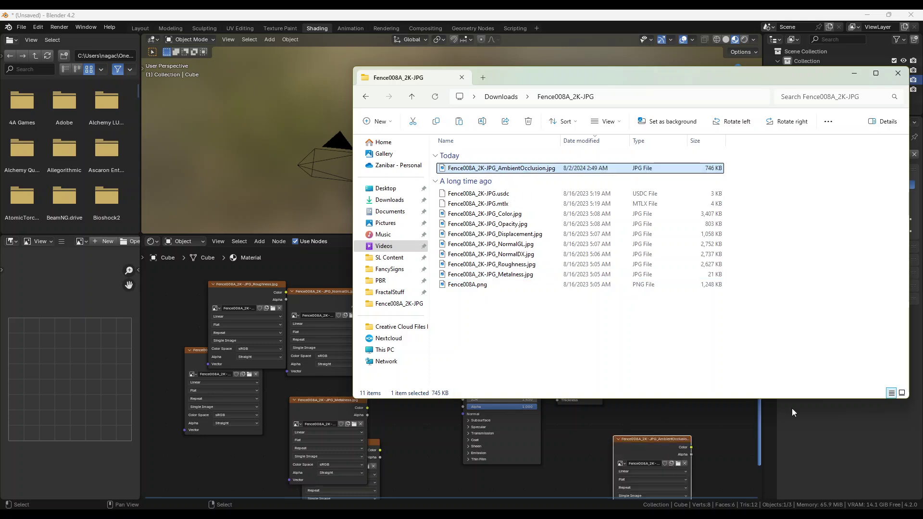
- Minimize the File Explorer window and make the shader node editor taller by shrinking the 3D viewport above it
click(860, 76)
middle_drag(385, 402, 430, 348)
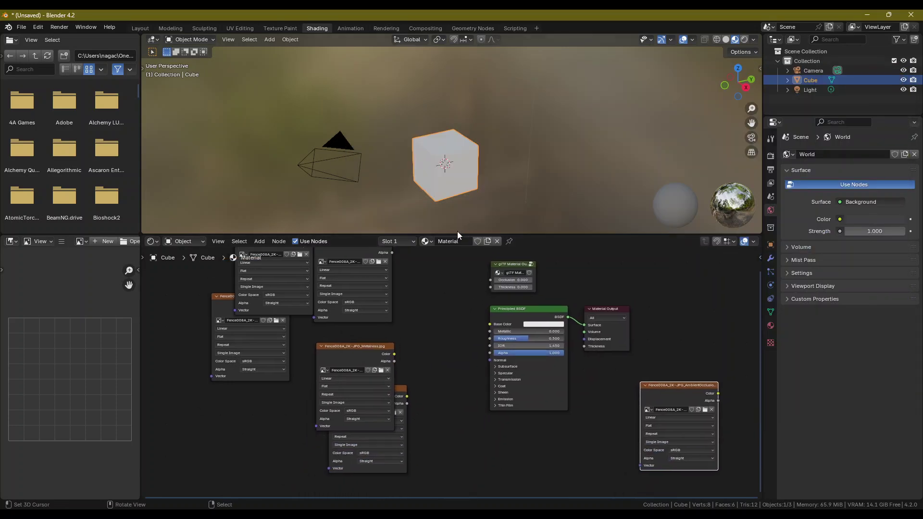
drag(457, 234, 457, 181)
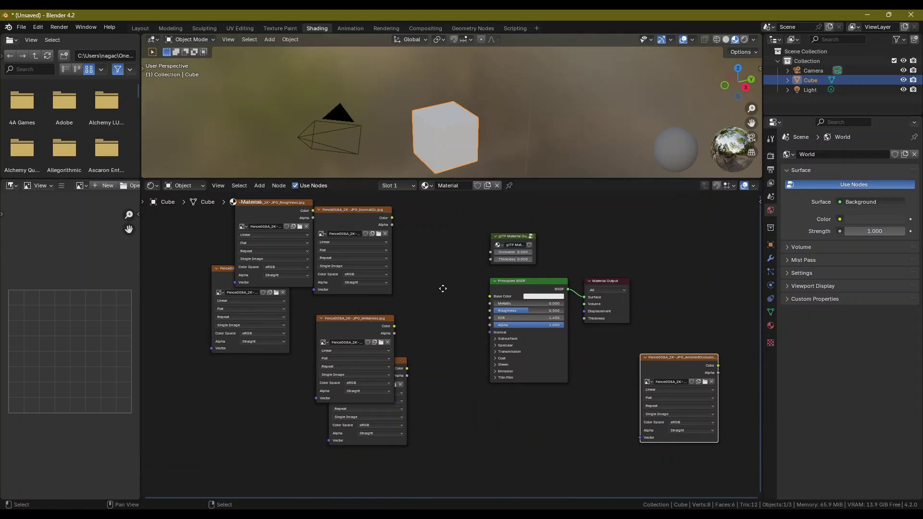
- Move the AmbientOcclusion texture node over to the other image textures and place the NormalGL node below the group
middle_drag(671, 355, 639, 353)
drag(653, 350, 646, 370)
drag(640, 357, 264, 224)
middle_drag(390, 368, 469, 266)
drag(408, 281, 308, 433)
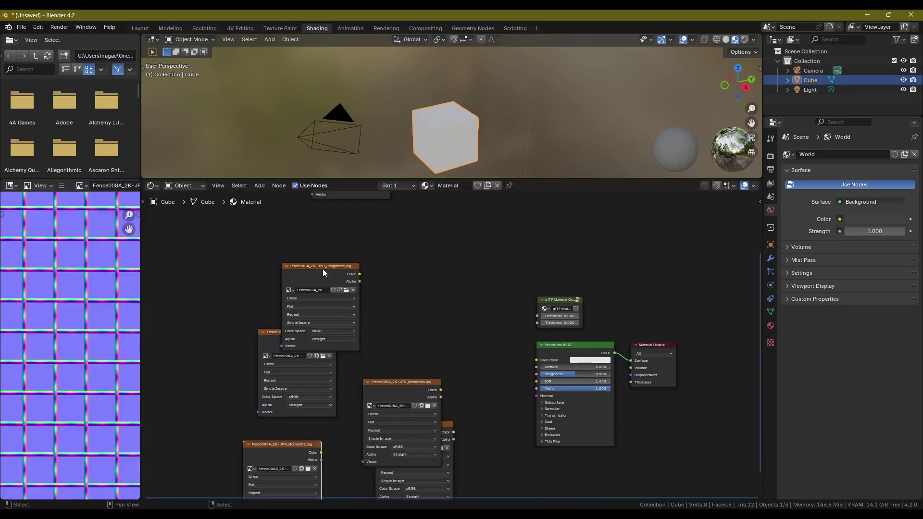
- Spread out the Roughness, Metalness and Opacity texture nodes so that they no longer overlap their neighbours
drag(323, 273, 442, 243)
drag(417, 382, 323, 213)
click(283, 337)
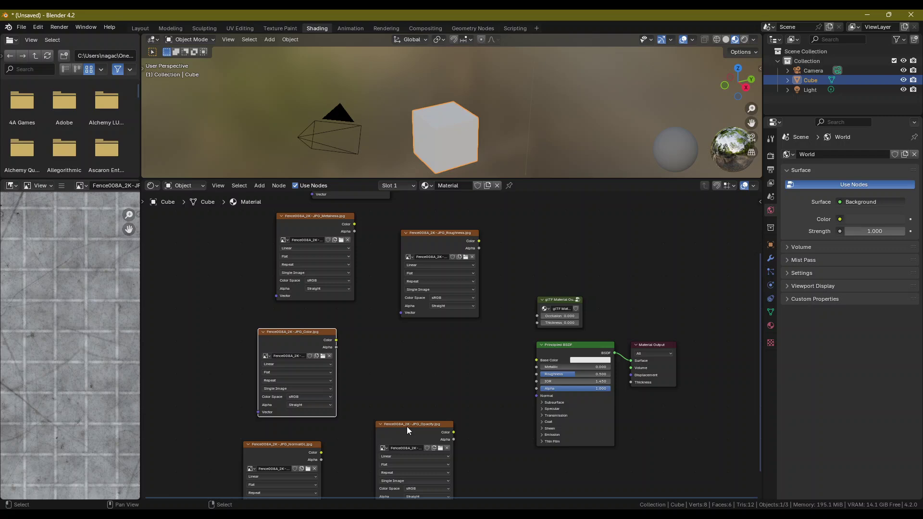
drag(406, 426, 202, 250)
key(Home)
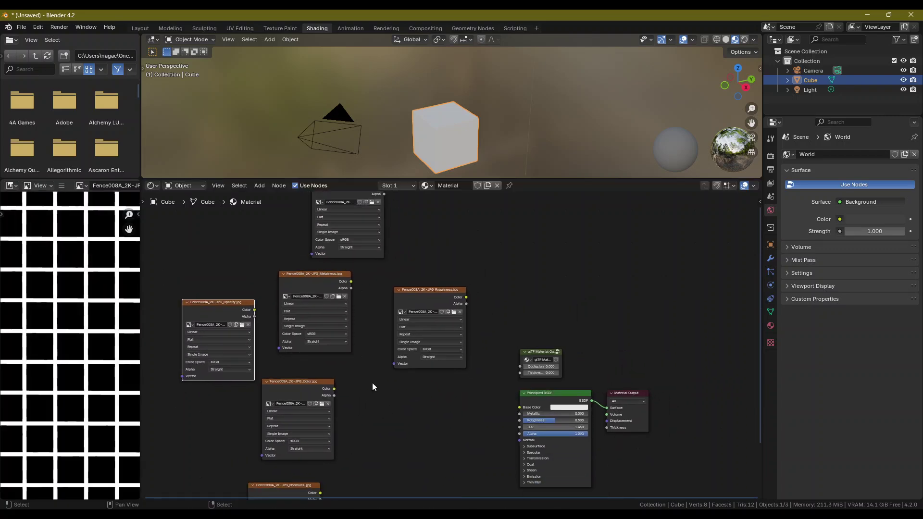
- Move the Roughness texture node beside the Color node and bring the AmbientOcclusion node closer to the glTF Material Output node
scroll(373, 385, down, 1)
middle_drag(400, 395, 363, 392)
drag(388, 319, 363, 381)
drag(331, 210, 412, 260)
scroll(460, 329, up, 1)
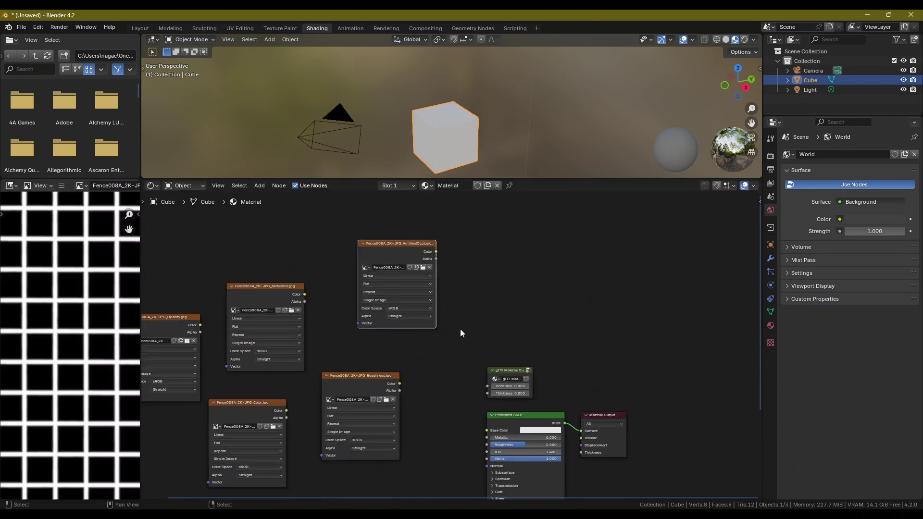
- Set the color space of the AmbientOcclusion texture to Non-Color
click(411, 308)
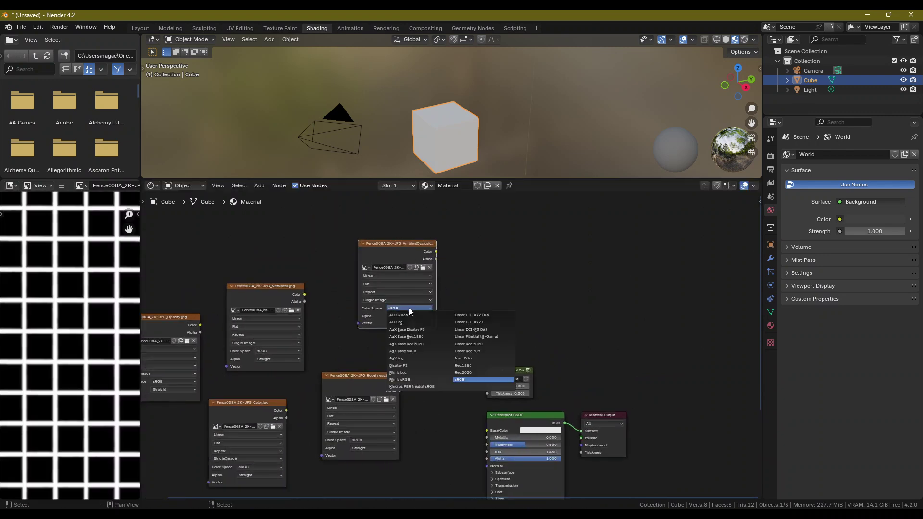
click(469, 359)
scroll(461, 352, up, 2)
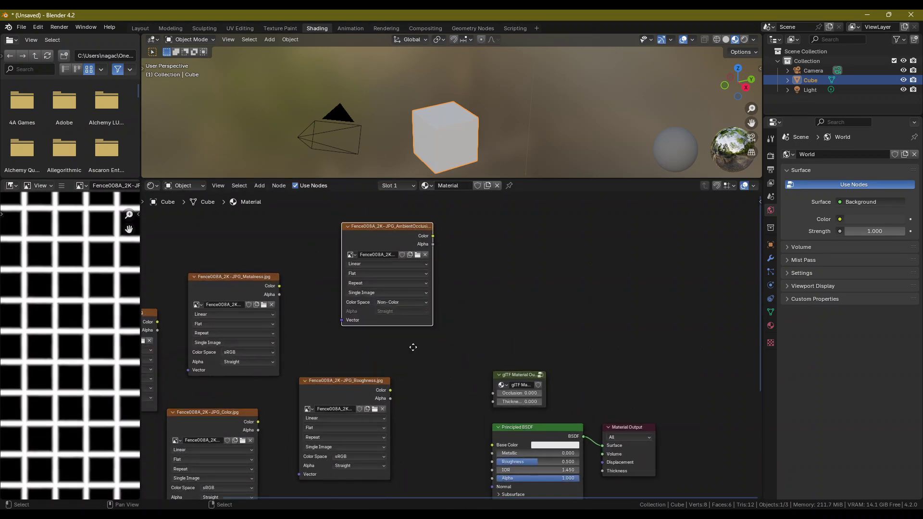
- Link the AmbientOcclusion texture's Color to the Occlusion input of the glTF Material Output, and park the collapsed texture node above it
drag(416, 217, 476, 374)
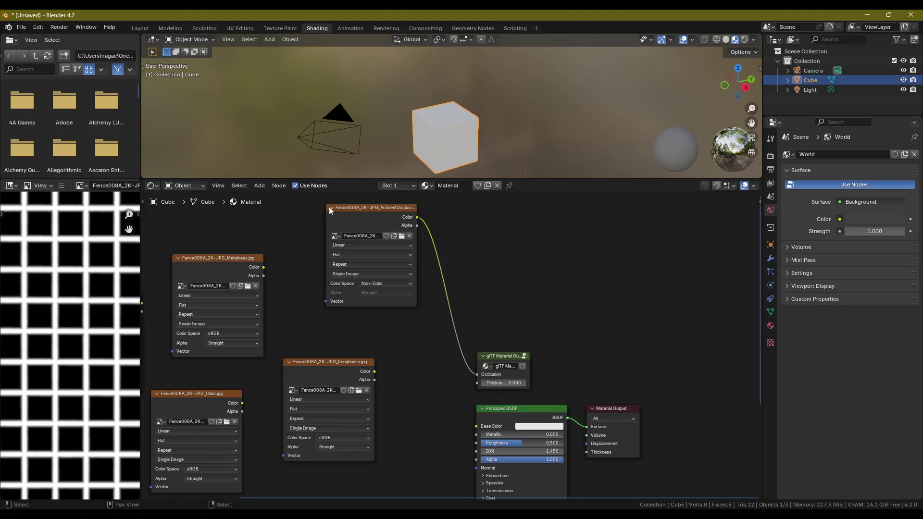
middle_drag(449, 293, 433, 309)
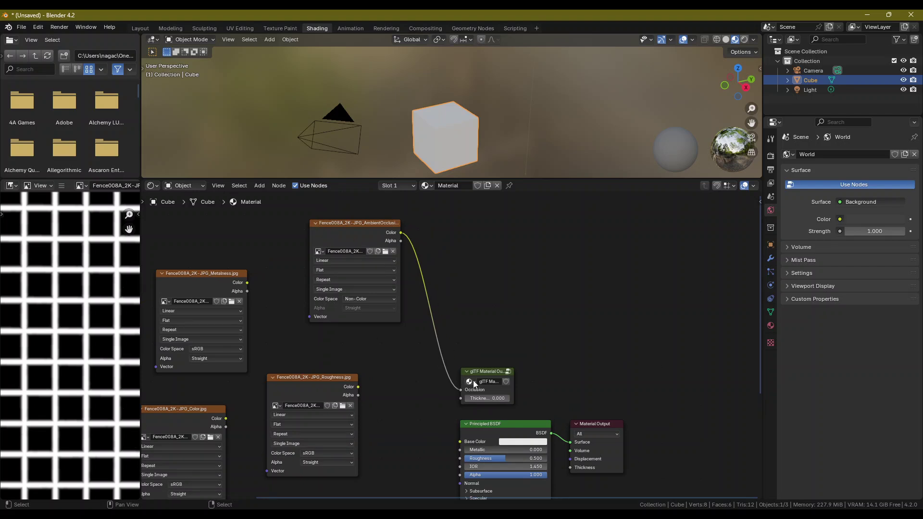
click(315, 223)
drag(346, 224, 484, 299)
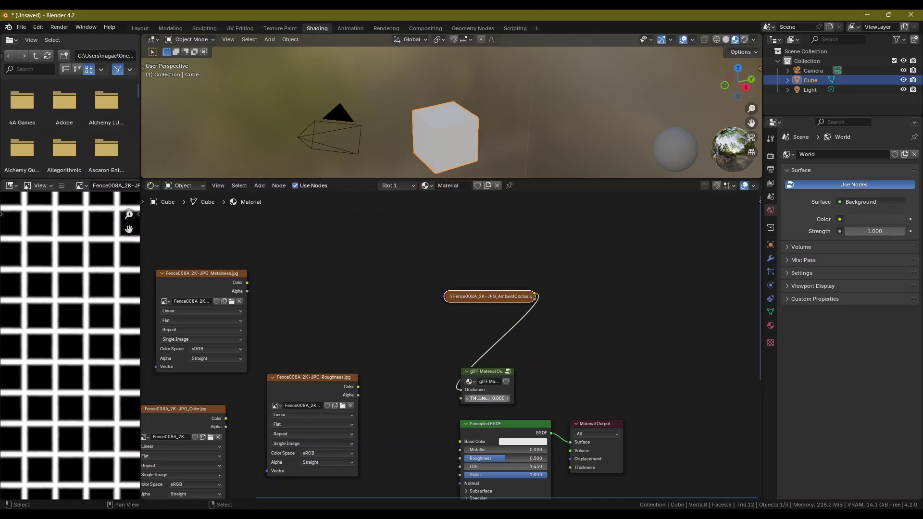
- Set the color space of the Roughness texture to Non-Color
middle_drag(396, 445, 443, 363)
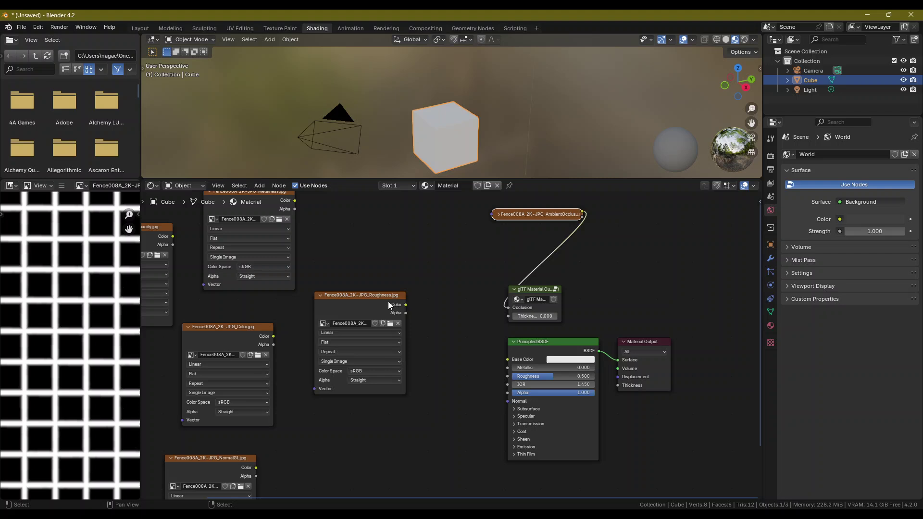
click(374, 371)
click(438, 429)
- Link the Roughness texture's Color to the Principled BSDF's Roughness input, and place the collapsed texture node beside the shader
drag(405, 305, 504, 376)
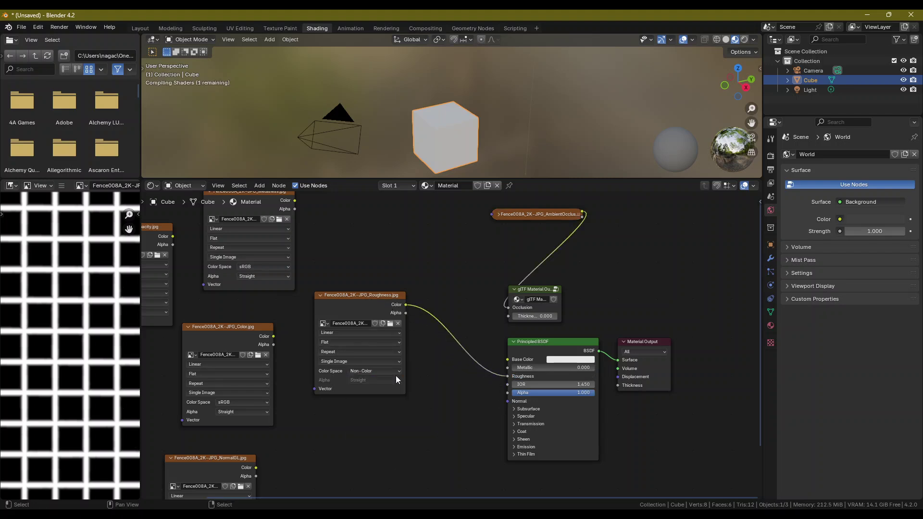
click(320, 294)
drag(337, 295, 373, 375)
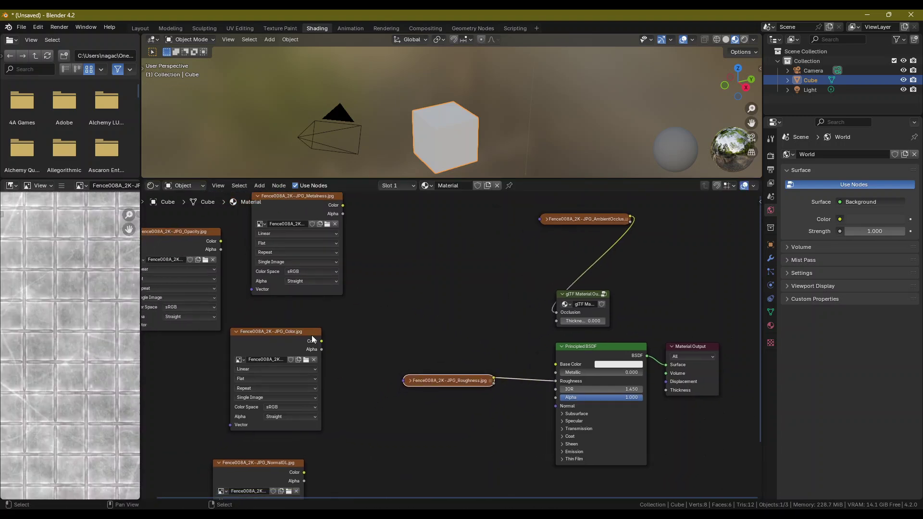
- Bring the Metalness texture node nearer to the Principled BSDF and set its color space to Non-Color
middle_drag(338, 426, 332, 325)
middle_drag(325, 244, 360, 382)
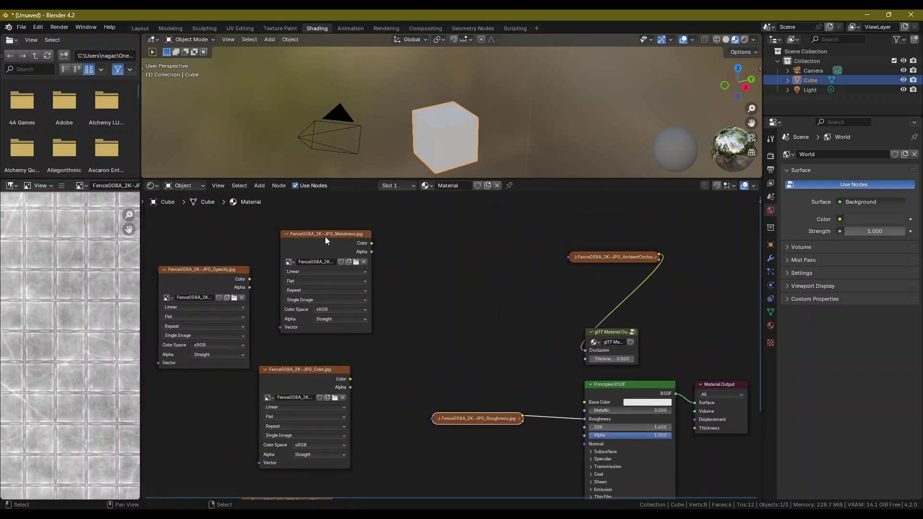
drag(325, 236, 406, 276)
click(431, 349)
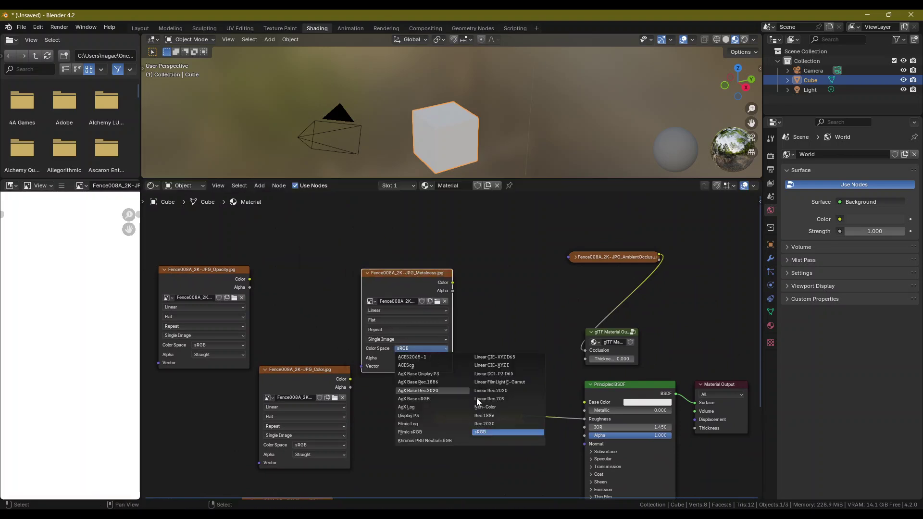
click(500, 412)
- Link the Metalness texture's Color to the Principled BSDF's Metallic input, and place the collapsed node above the Roughness texture
drag(453, 282, 584, 411)
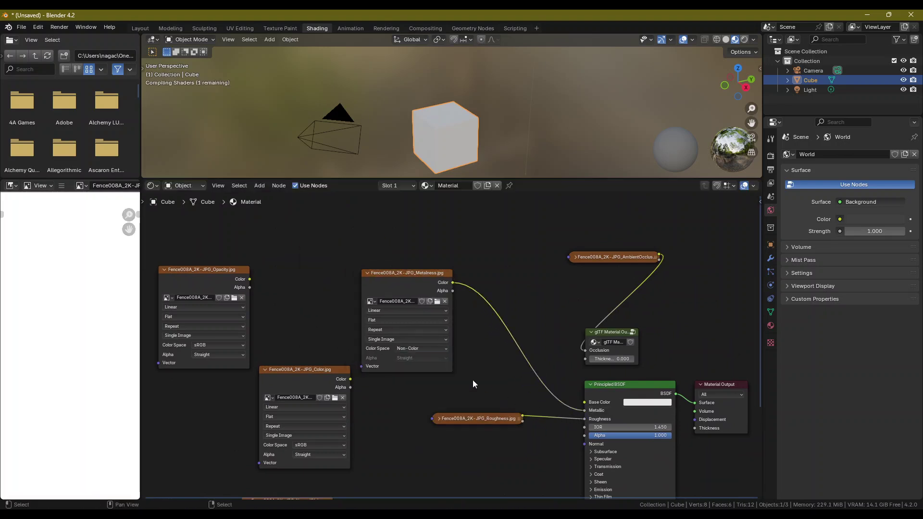
click(366, 273)
drag(391, 274, 469, 400)
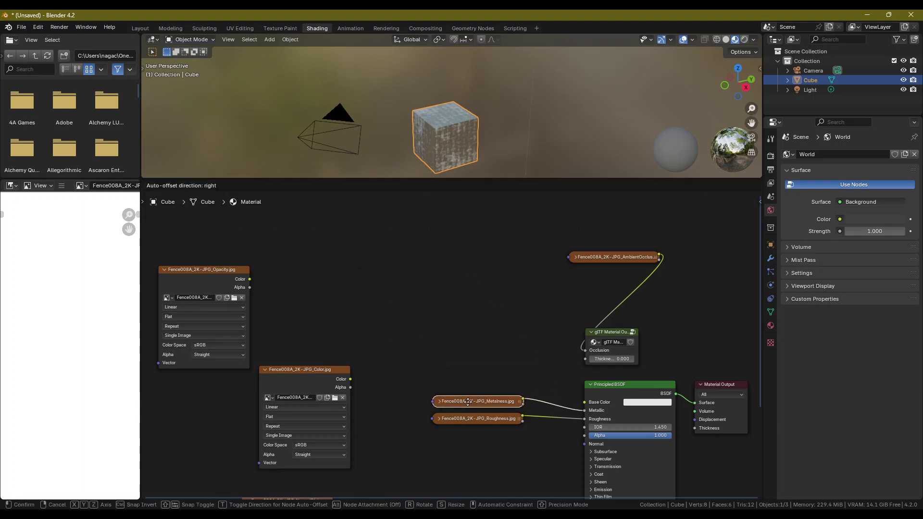
- Link the Color texture to the Principled BSDF's Base Color, and place the collapsed node above the Metalness texture
middle_drag(434, 402, 416, 308)
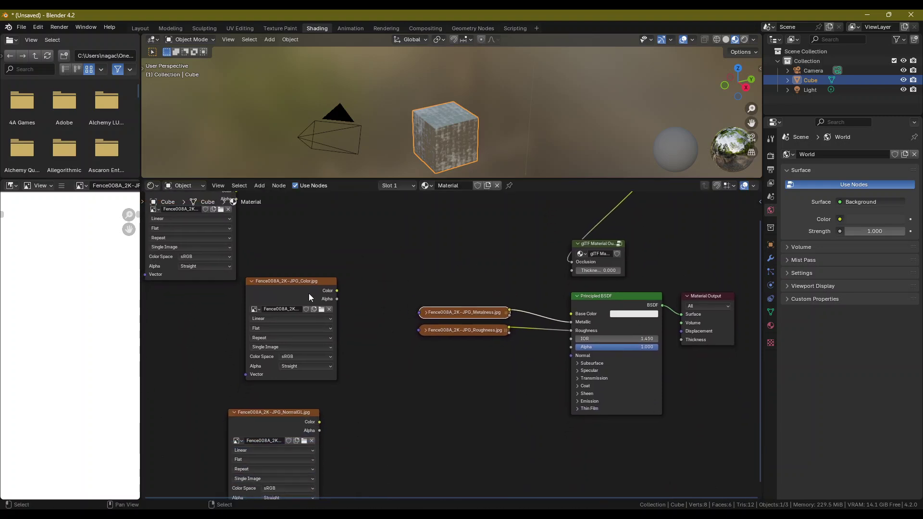
middle_drag(322, 248, 308, 268)
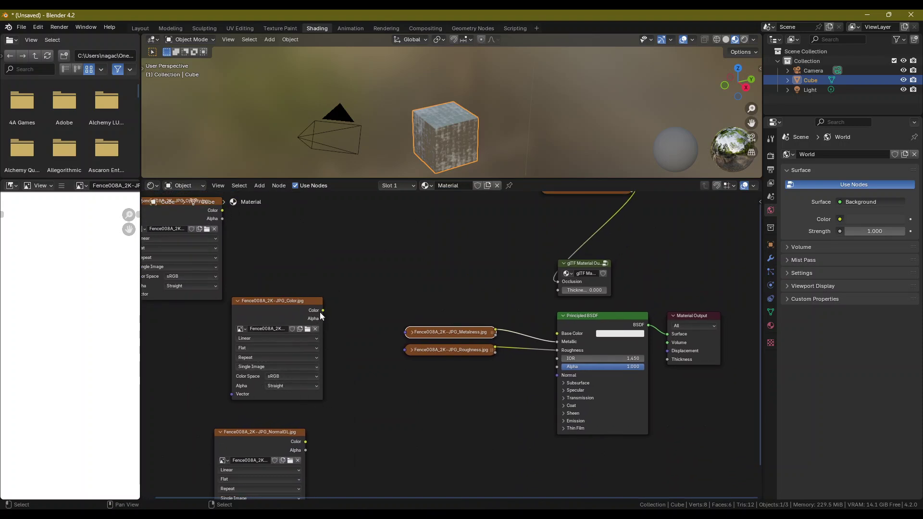
drag(322, 310, 557, 333)
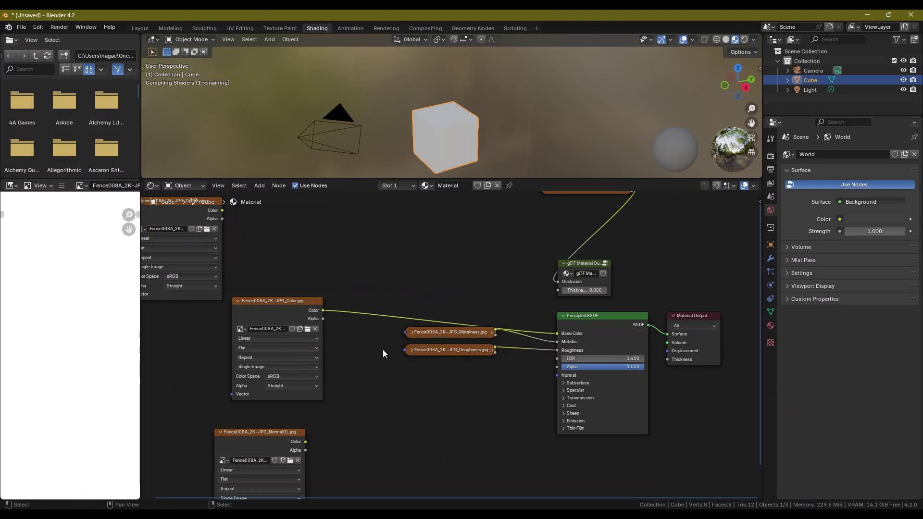
click(249, 306)
key(h)
drag(249, 303, 418, 315)
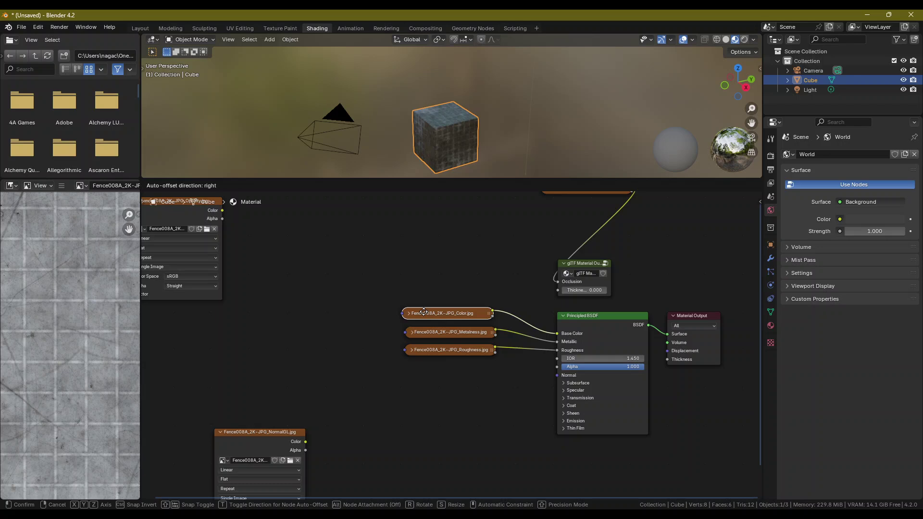
- Set the NormalGL texture's color space to Non-Color and adjust the node's position below the other textures
middle_drag(254, 370, 271, 273)
drag(284, 338, 292, 344)
click(294, 419)
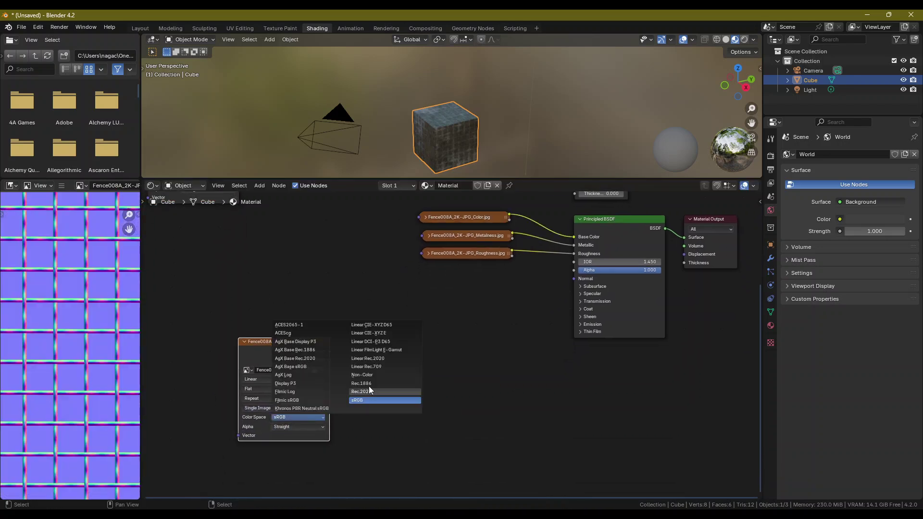
click(367, 376)
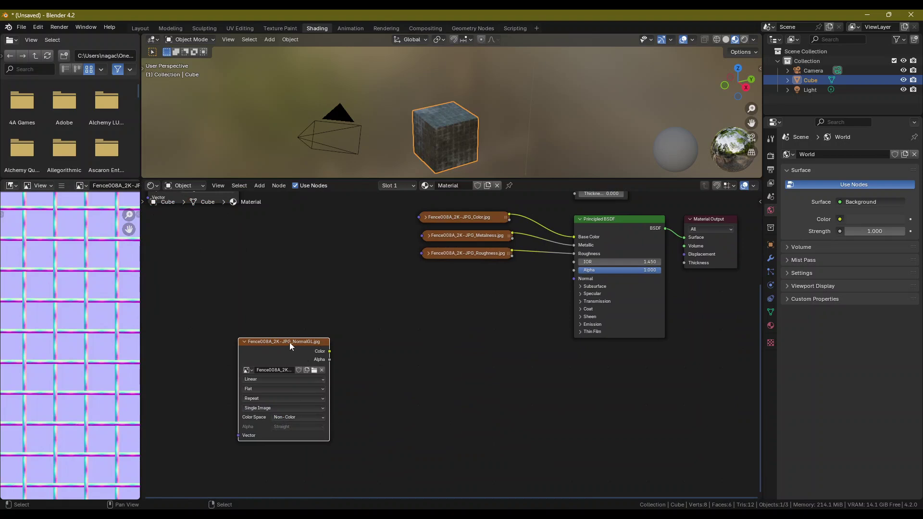
drag(289, 342, 324, 356)
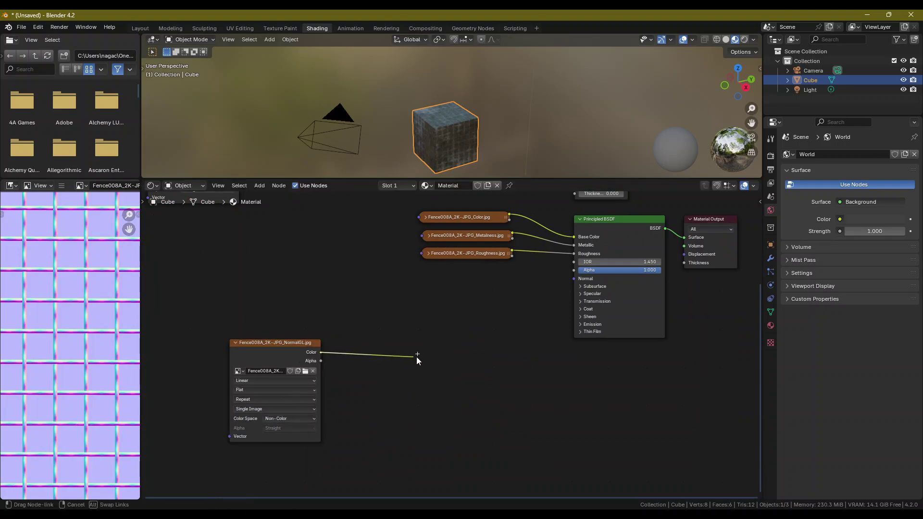
- Add a Normal Map node fed by the NormalGL texture's Color output and place it beside that texture
drag(416, 357, 425, 354)
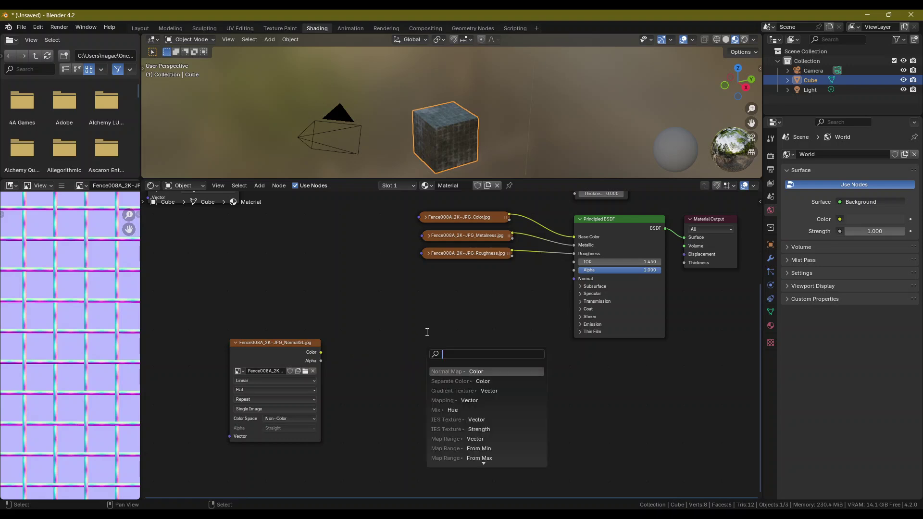
text(normal map)
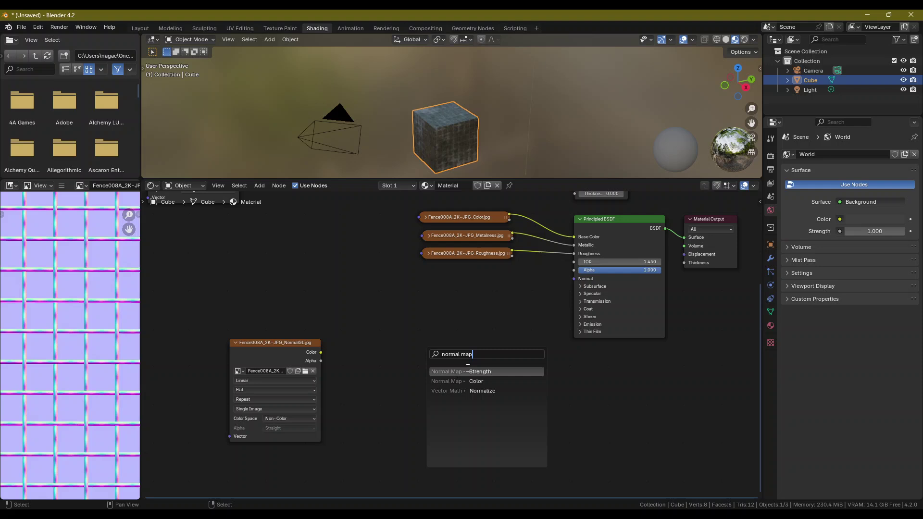
click(473, 381)
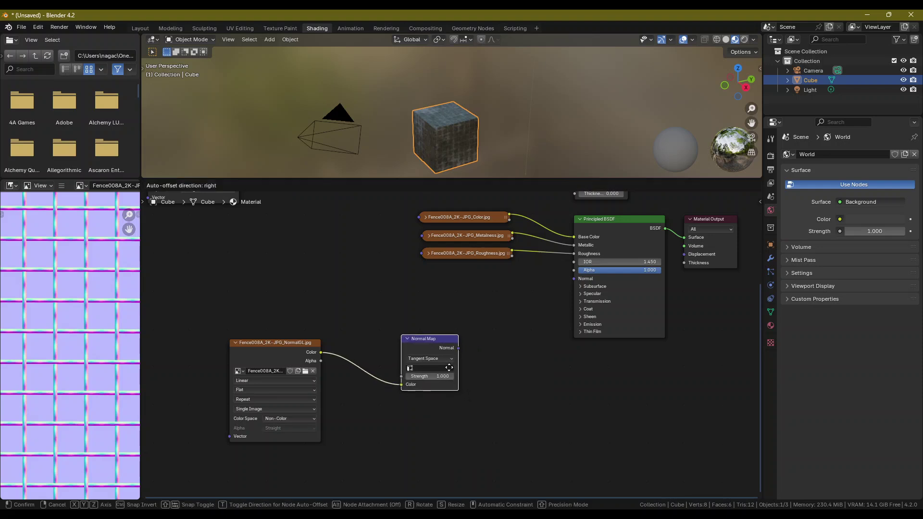
click(457, 365)
- Link the Normal Map's output to the Principled BSDF's Normal input and inspect the cube's surface up close
middle_drag(509, 364, 463, 386)
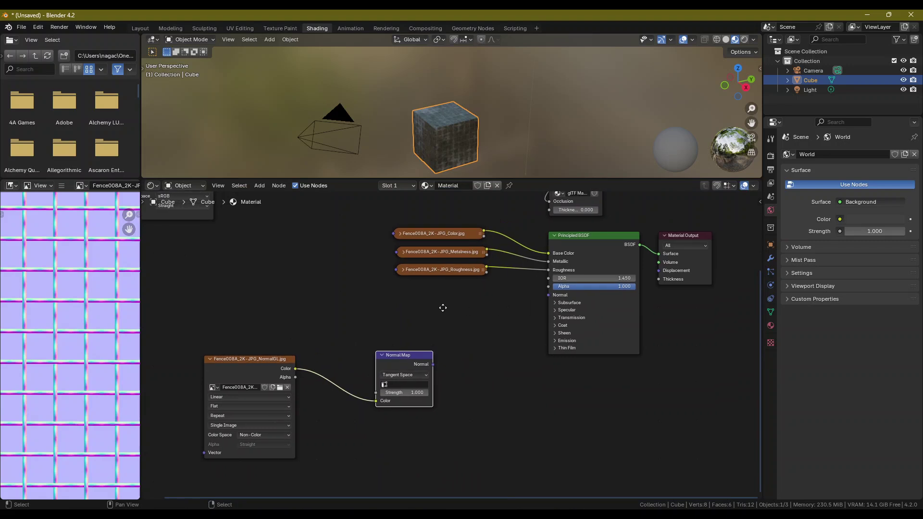
middle_drag(442, 305, 412, 329)
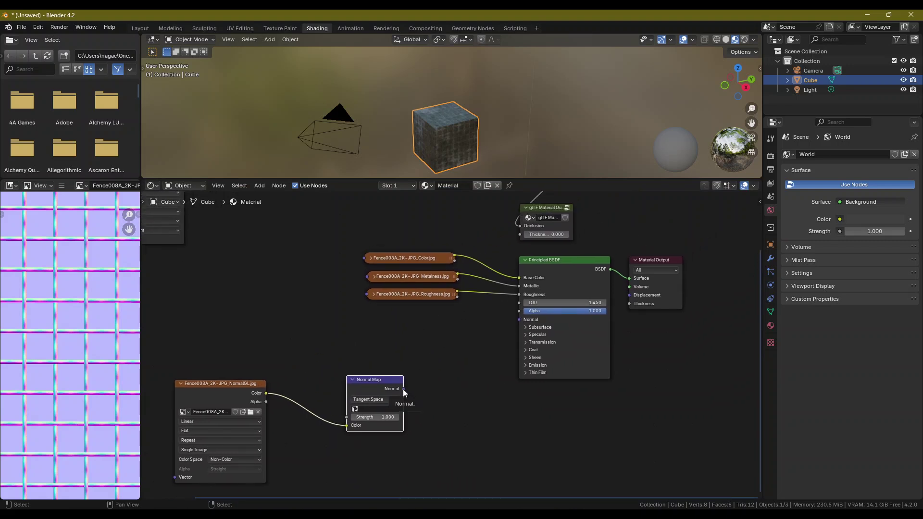
drag(403, 388, 500, 321)
scroll(450, 150, up, 6)
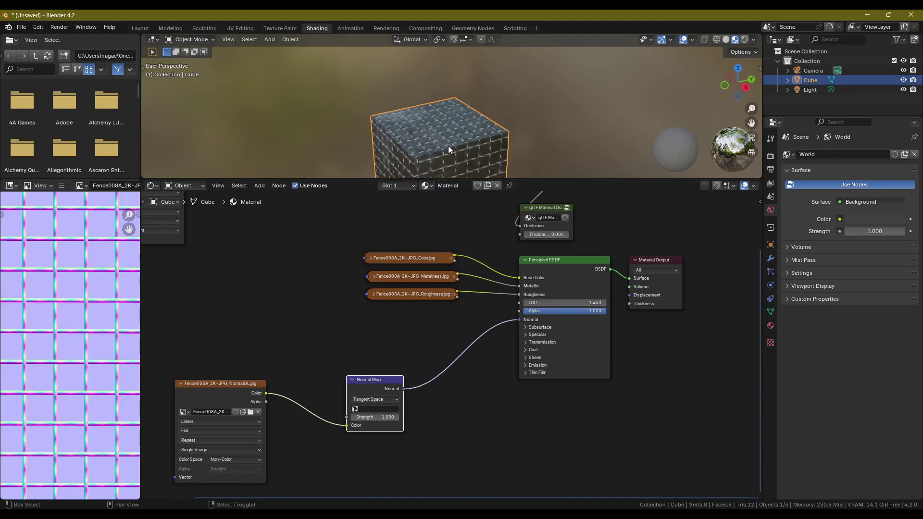
middle_drag(496, 130, 517, 94)
- Move the Opacity texture node closer to the Principled BSDF
middle_drag(310, 241, 378, 350)
scroll(308, 277, down, 2)
drag(243, 272, 315, 290)
middle_drag(413, 325, 390, 329)
scroll(301, 301, up, 1)
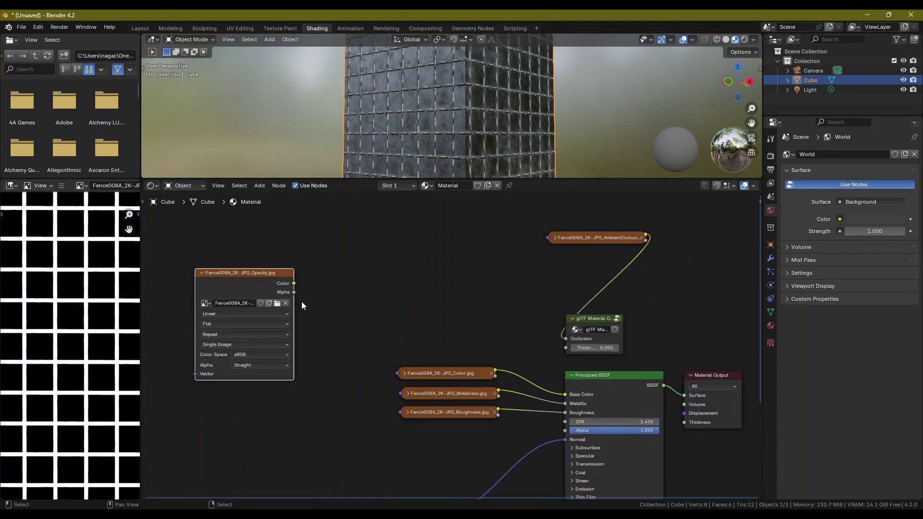
- Try the Opacity texture's Color directly on the Principled BSDF's Alpha input, check the cube, and disconnect the link
drag(294, 283, 567, 434)
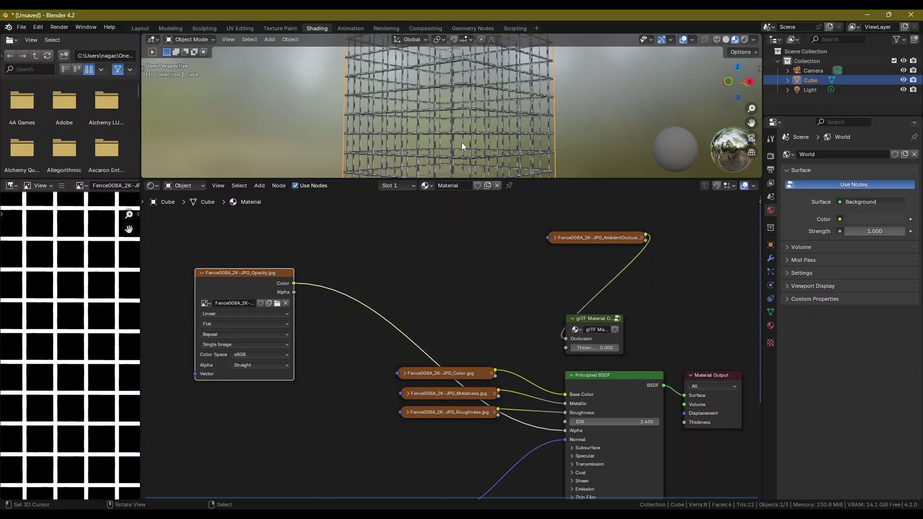
middle_drag(482, 128, 477, 124)
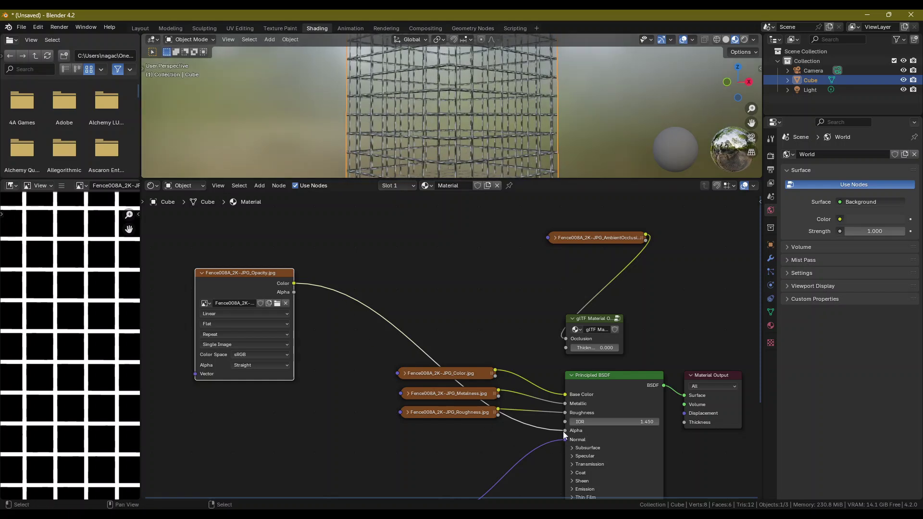
drag(565, 431, 541, 431)
- Add a Math node set to Round, fed by the Opacity texture's Color output, and place it beside that texture
middle_drag(317, 304, 333, 310)
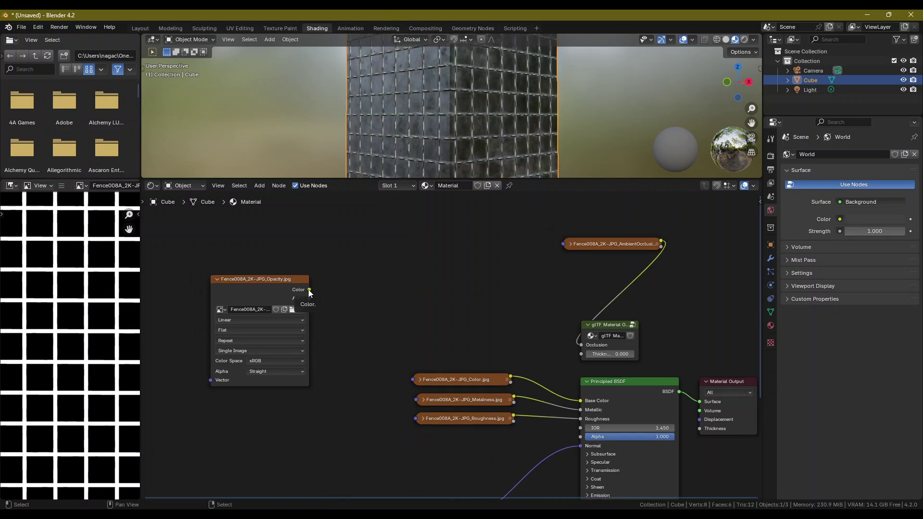
drag(309, 290, 405, 284)
text(math)
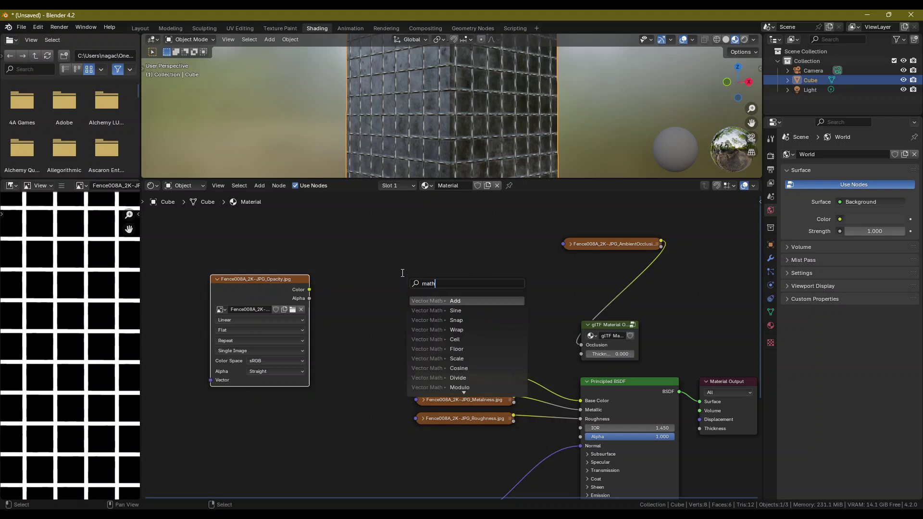
scroll(483, 381, down, 15)
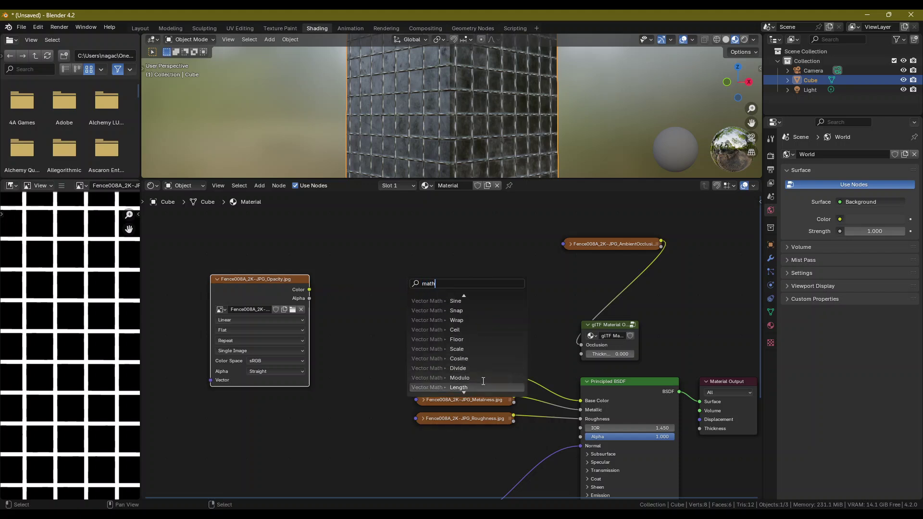
scroll(483, 380, down, 10)
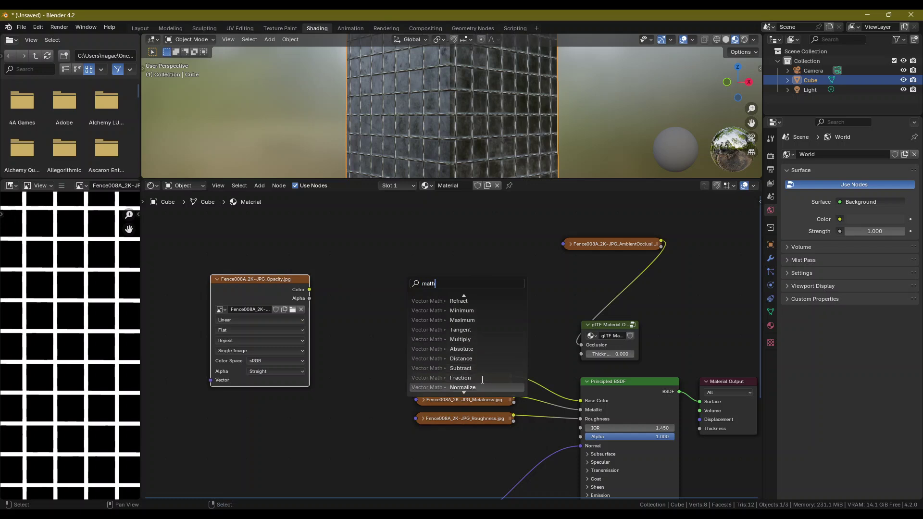
scroll(482, 380, down, 8)
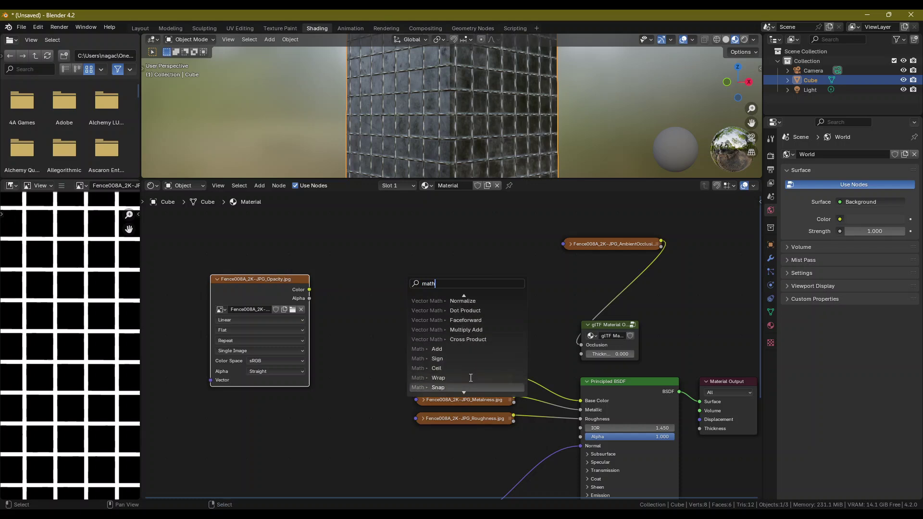
click(455, 368)
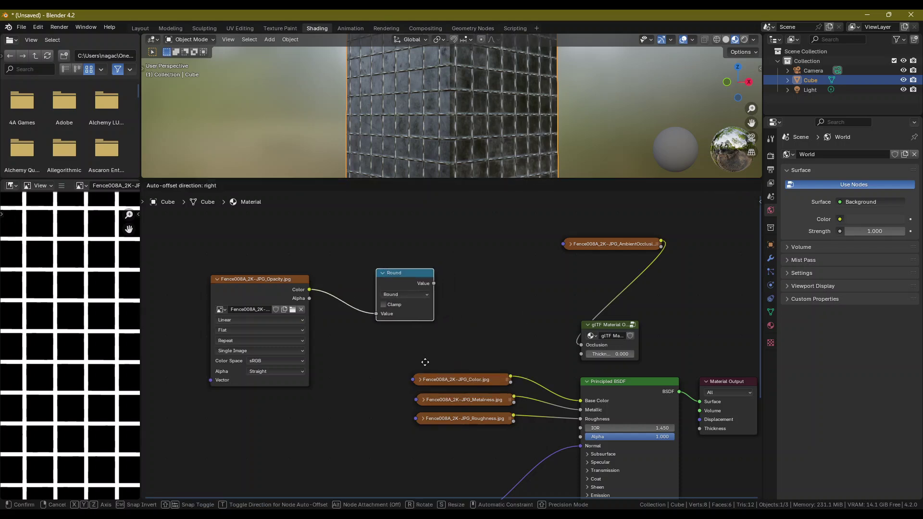
click(426, 359)
- Link the Round node's Value to the Principled BSDF's Alpha input and inspect the see-through fence on the cube
middle_drag(449, 279, 368, 249)
drag(360, 247, 506, 405)
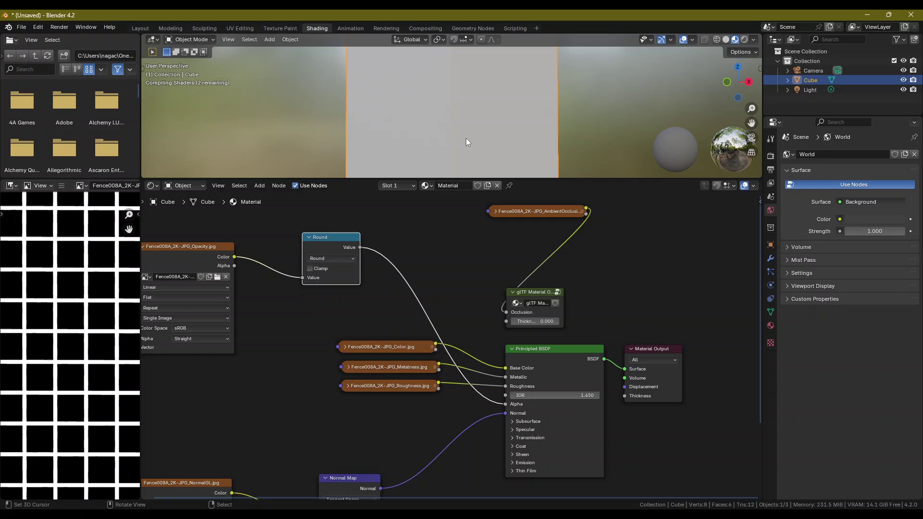
middle_drag(466, 132, 434, 114)
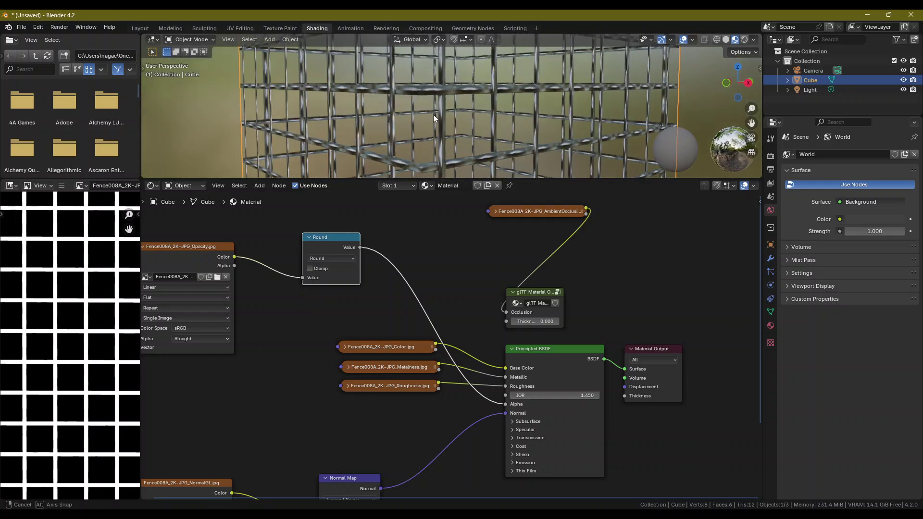
middle_drag(339, 122, 344, 125)
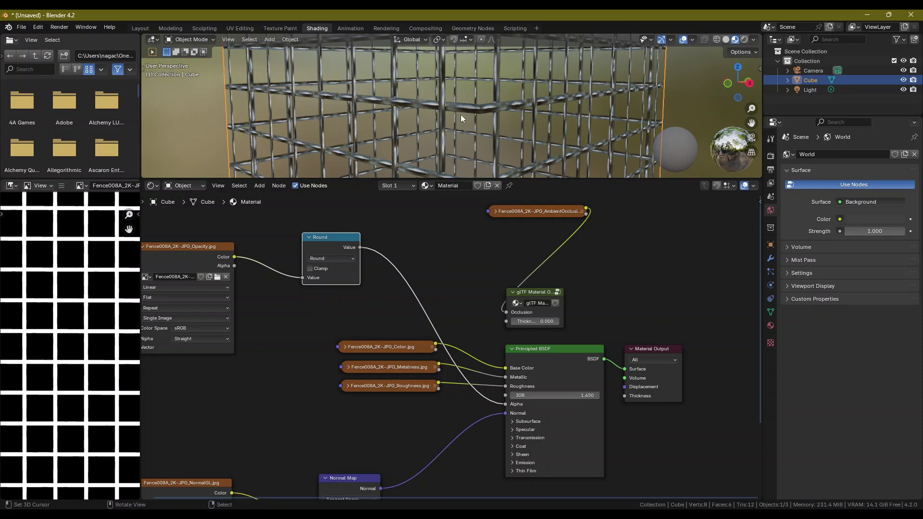
middle_drag(460, 114, 294, 131)
middle_drag(462, 133, 433, 139)
scroll(413, 300, down, 2)
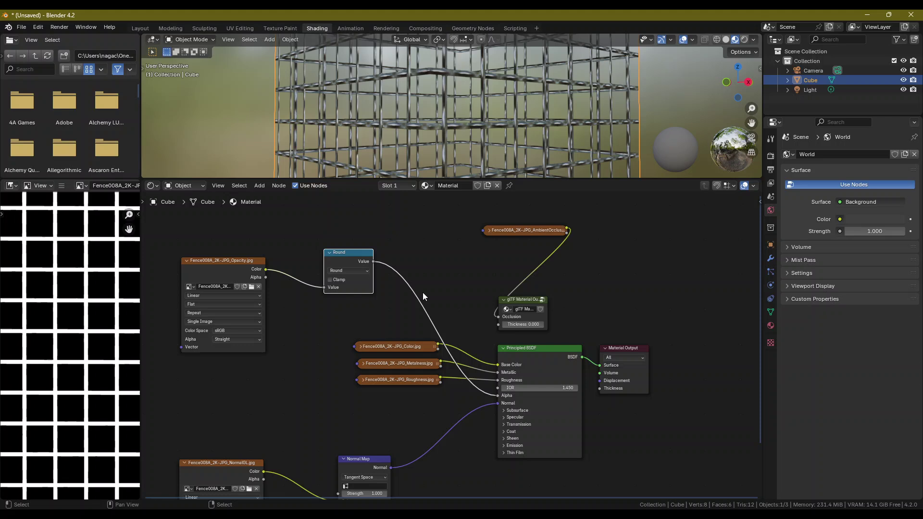
middle_drag(428, 286, 421, 296)
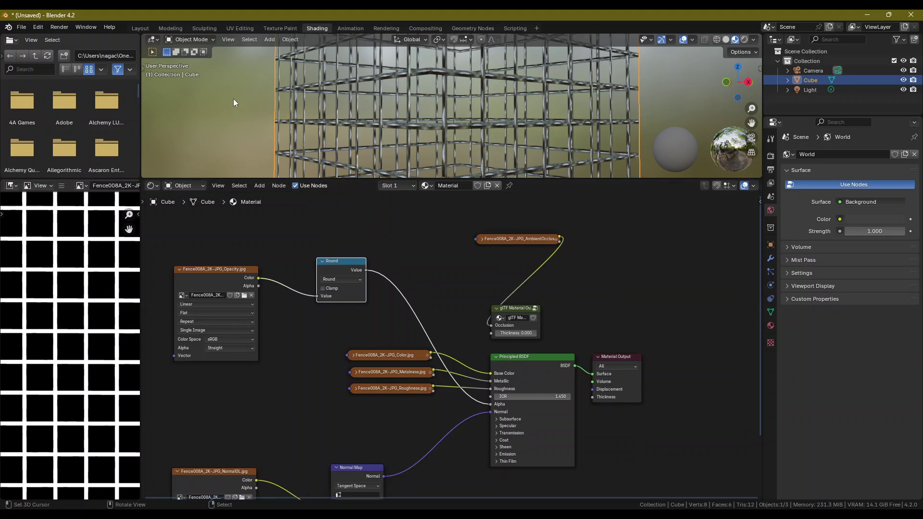
- Start a glTF 2.0 export into the Fence008A_2K-JPG folder, using the glTF Binary (.glb) format
click(22, 27)
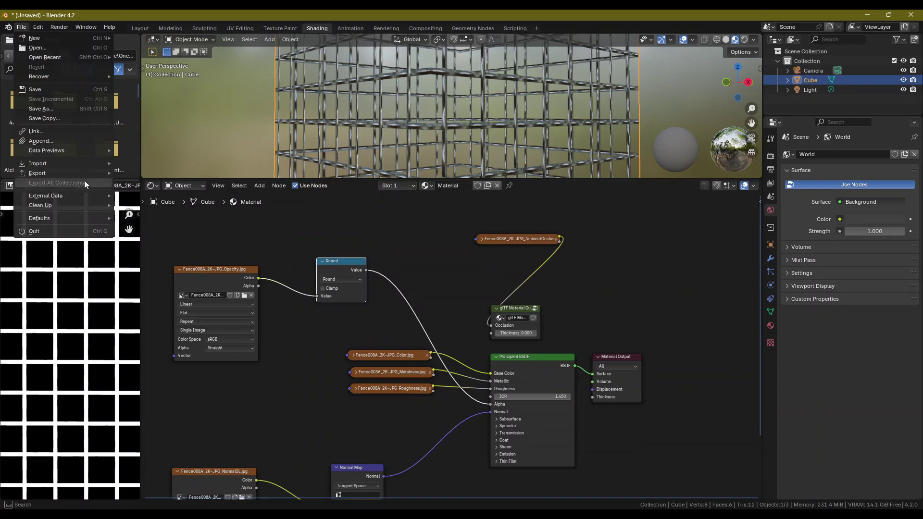
mouse_move(80, 175)
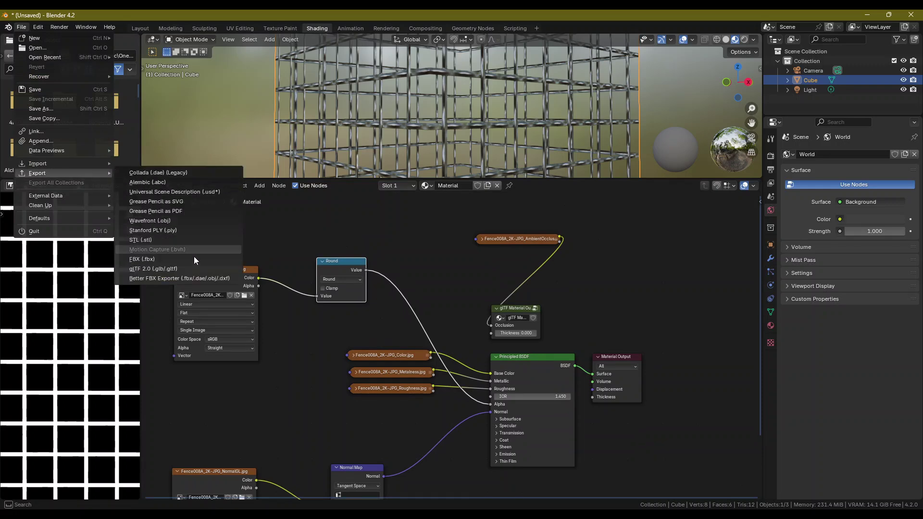
click(185, 268)
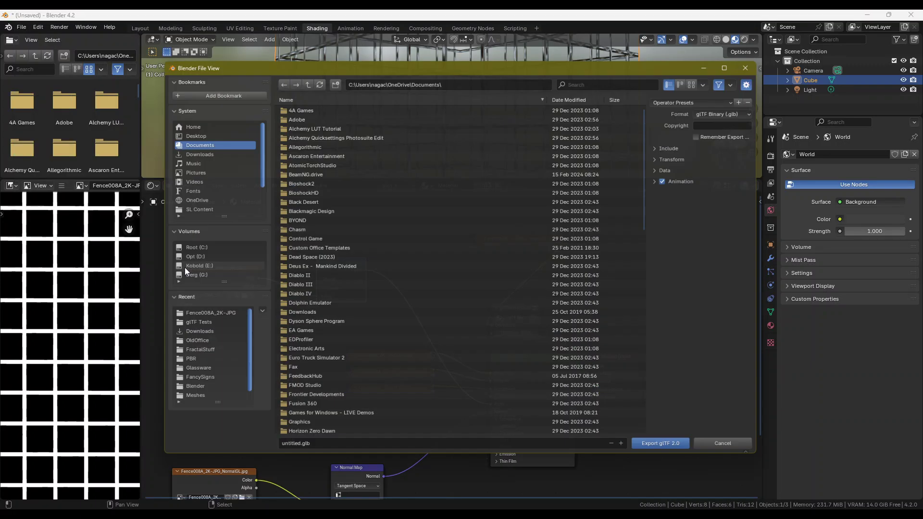
click(191, 317)
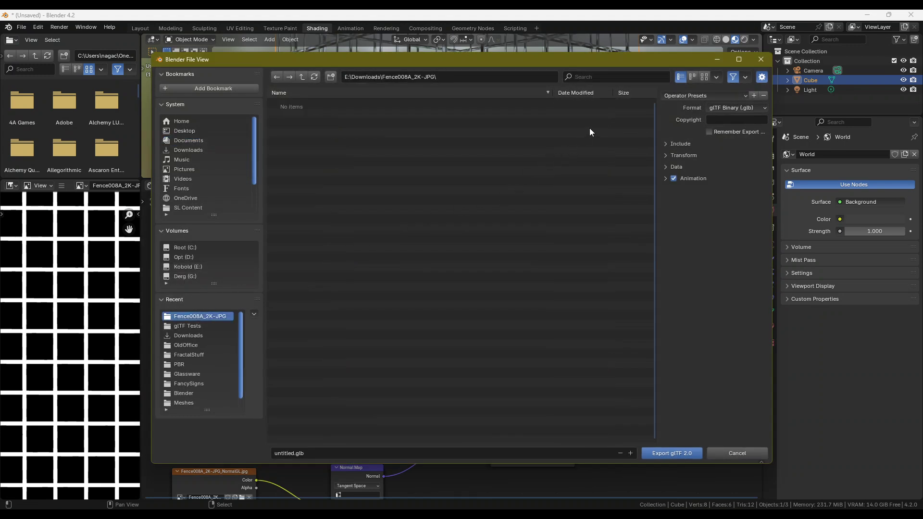
click(743, 110)
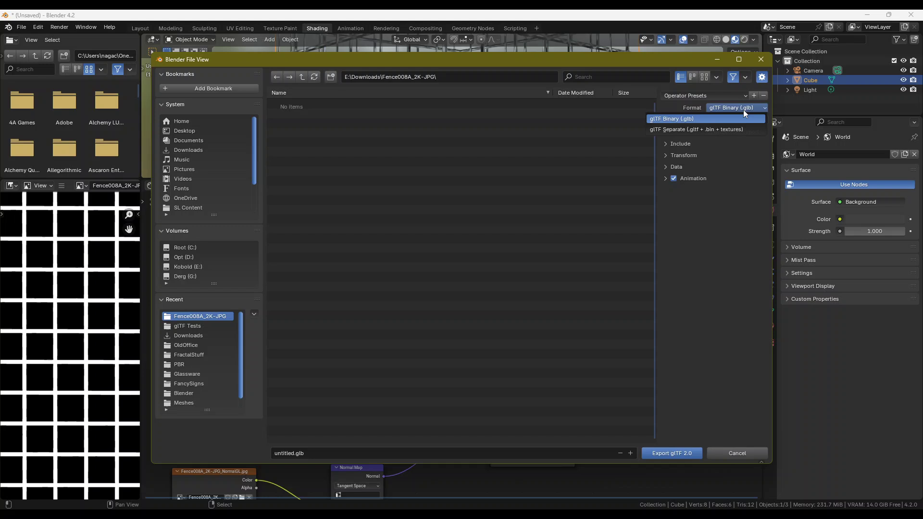
click(715, 119)
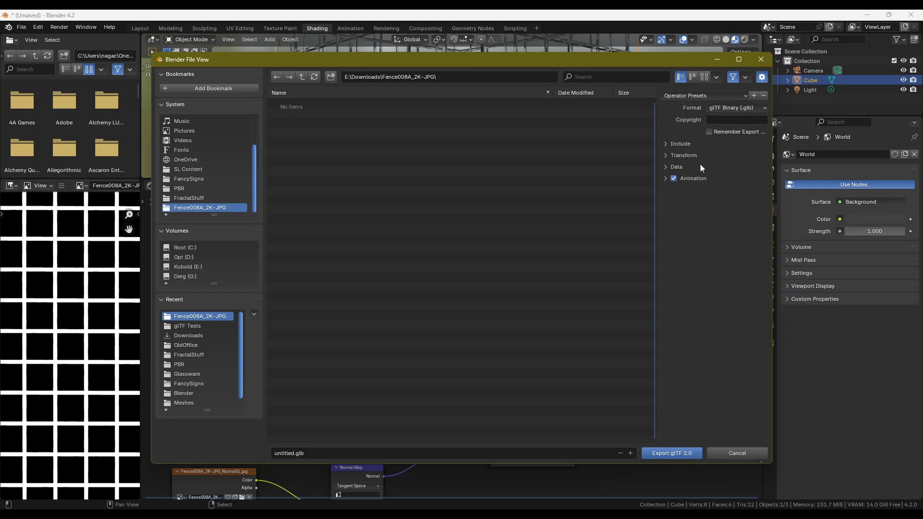
- Name the export file Fence008A.glb and export it
click(316, 453)
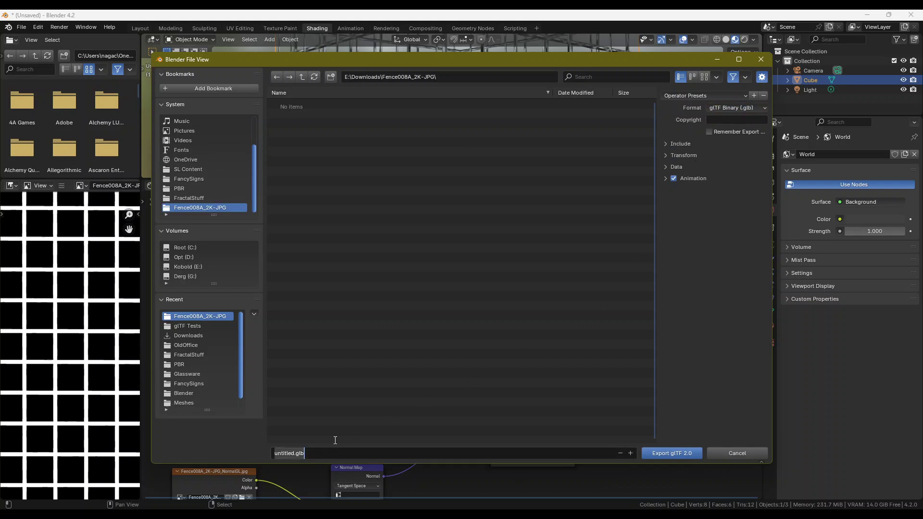
text(Fence008A)
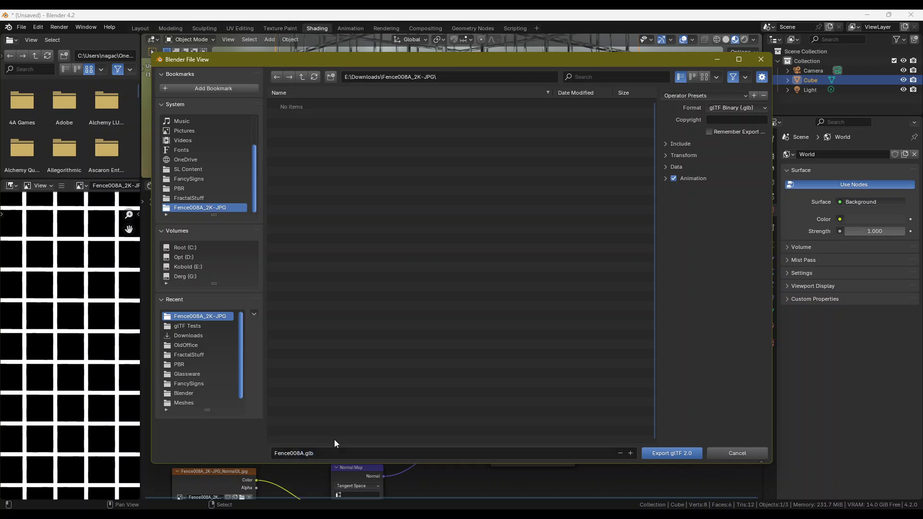
click(676, 453)
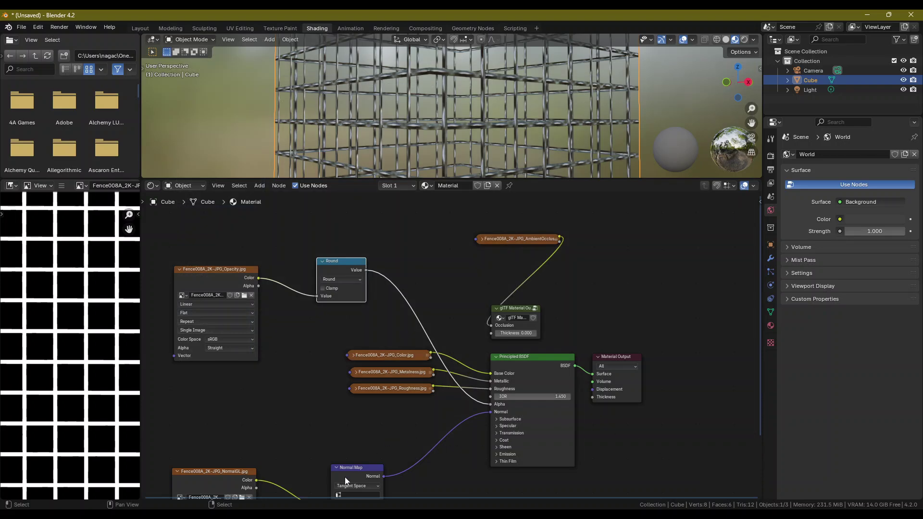
- Locate the exported Fence008A.glb in File Explorer and bring up the Alchemy viewer
click(456, 513)
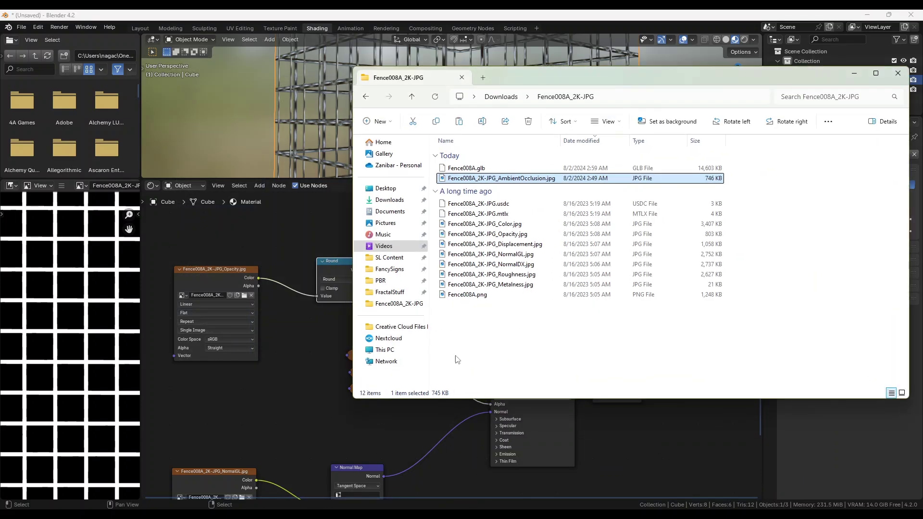
click(459, 170)
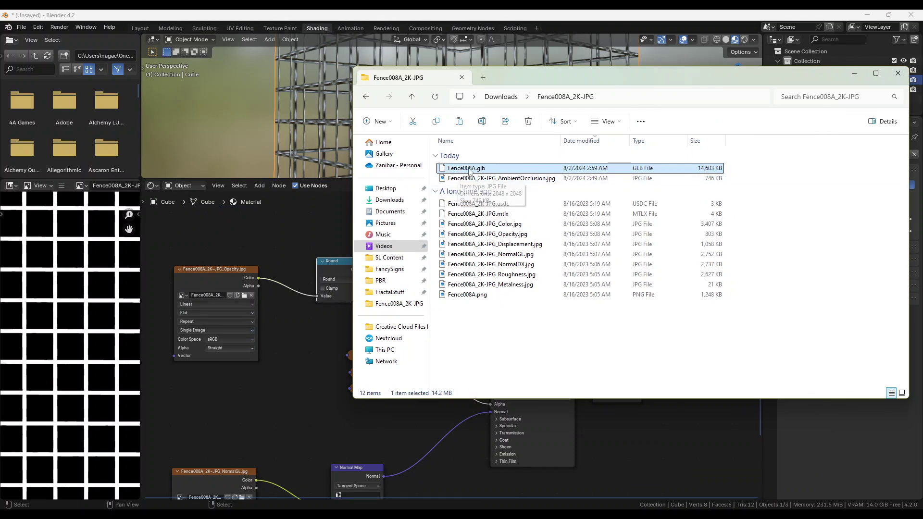
mouse_move(302, 514)
click(302, 473)
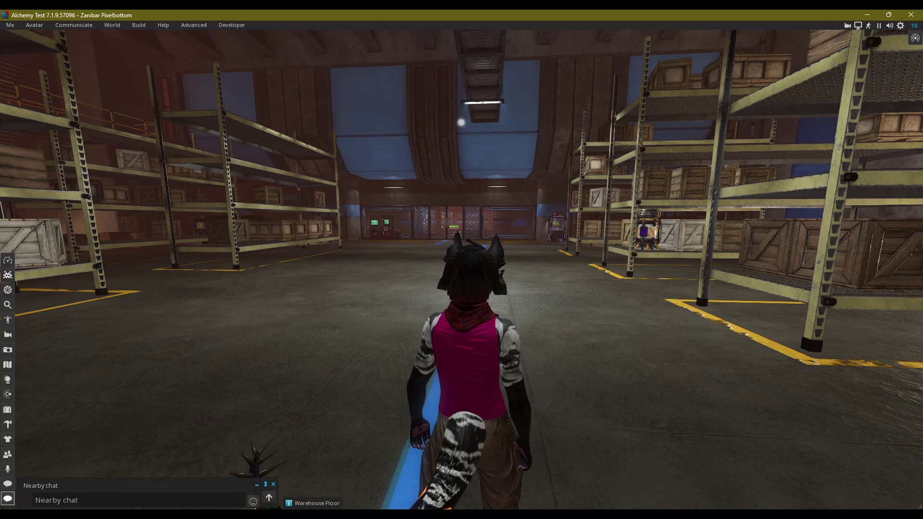
click(566, 514)
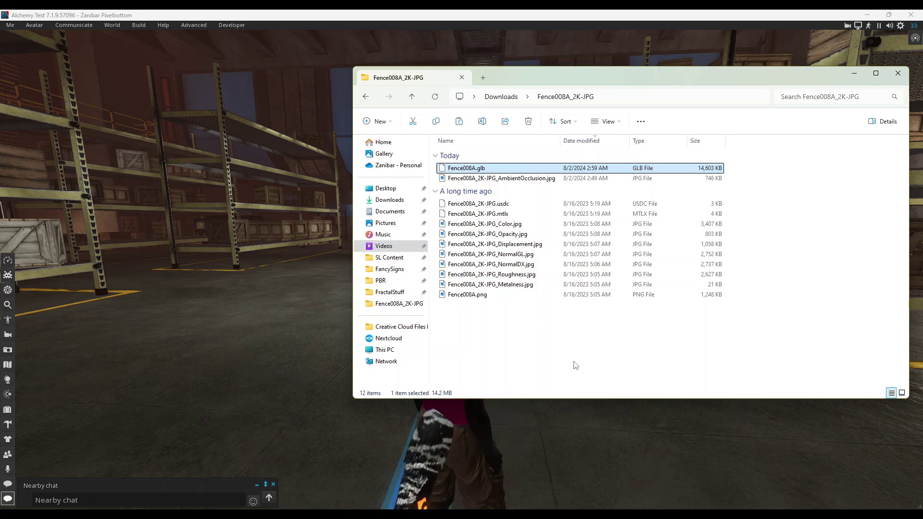
- Upload Fence008A.glb as a material in the Alchemy viewer and save it to the inventory
click(139, 25)
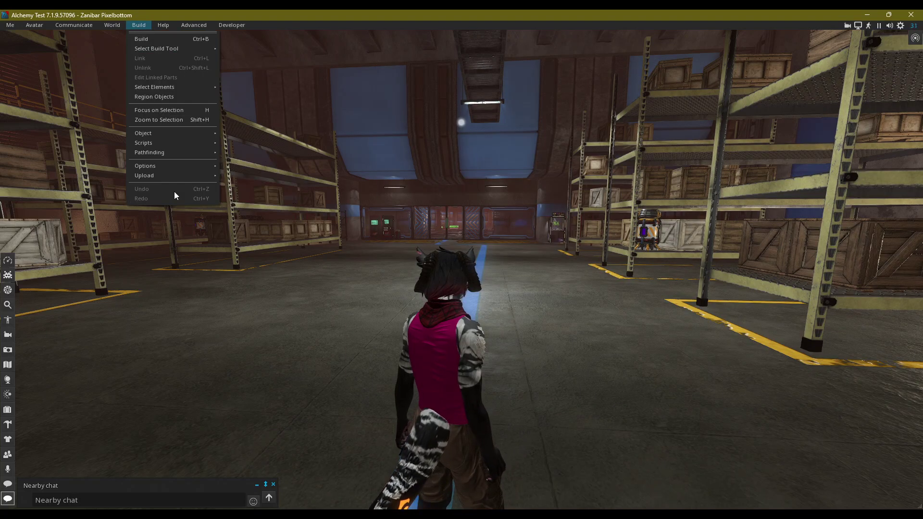
mouse_move(162, 175)
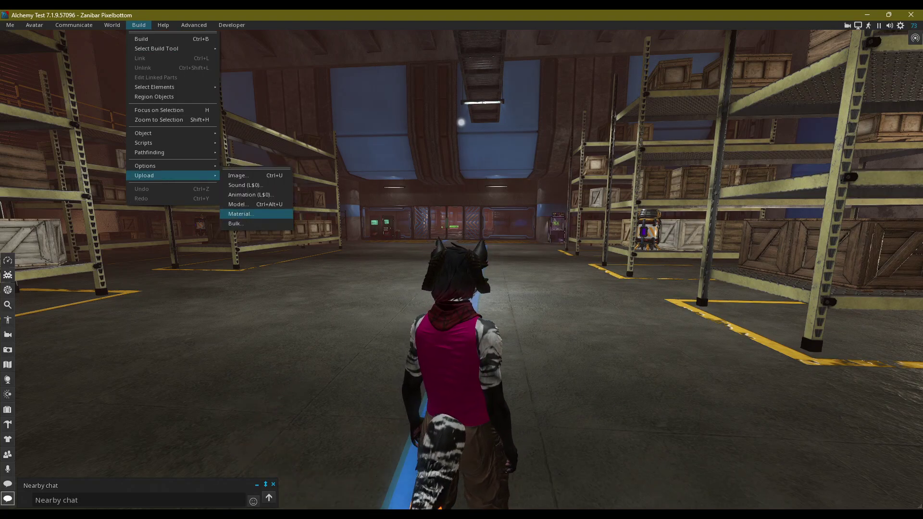
click(234, 224)
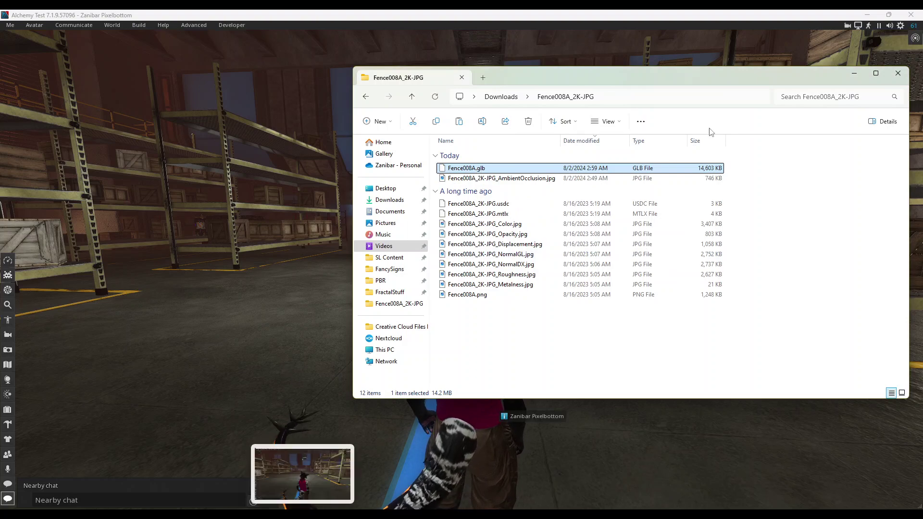
click(853, 73)
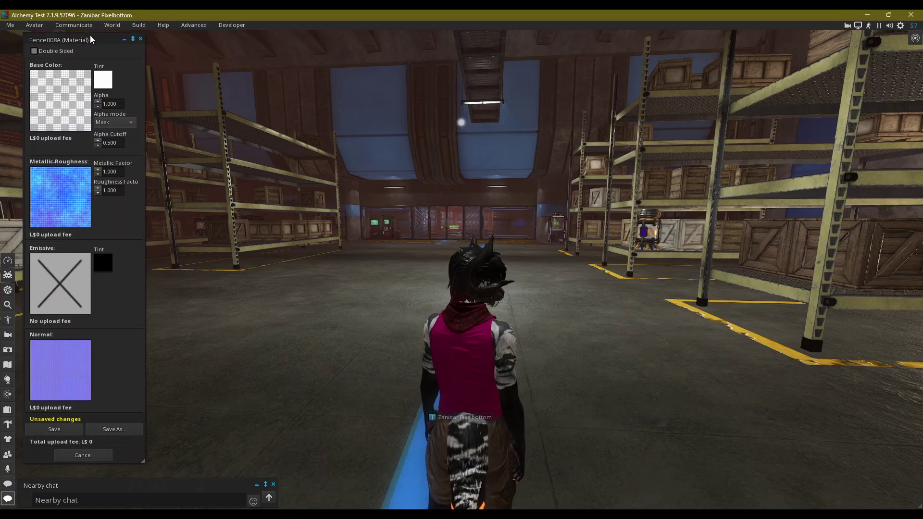
drag(90, 37, 317, 46)
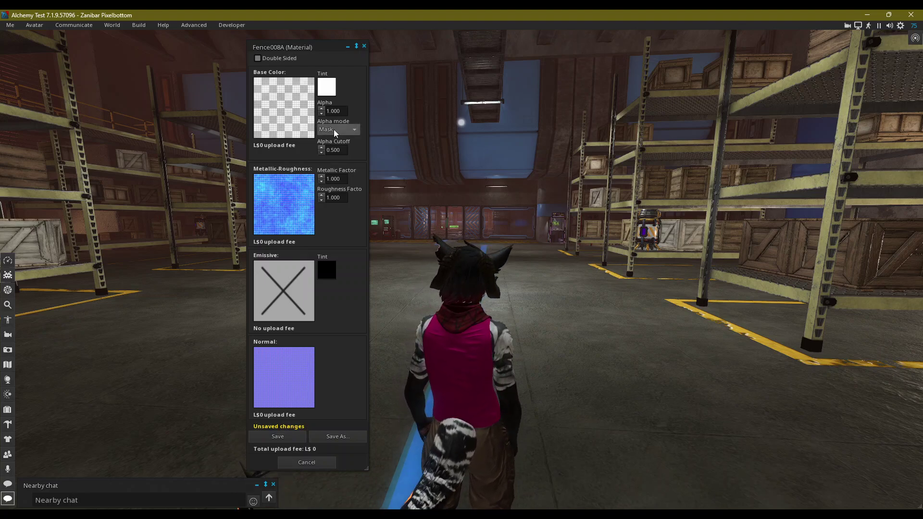
click(279, 437)
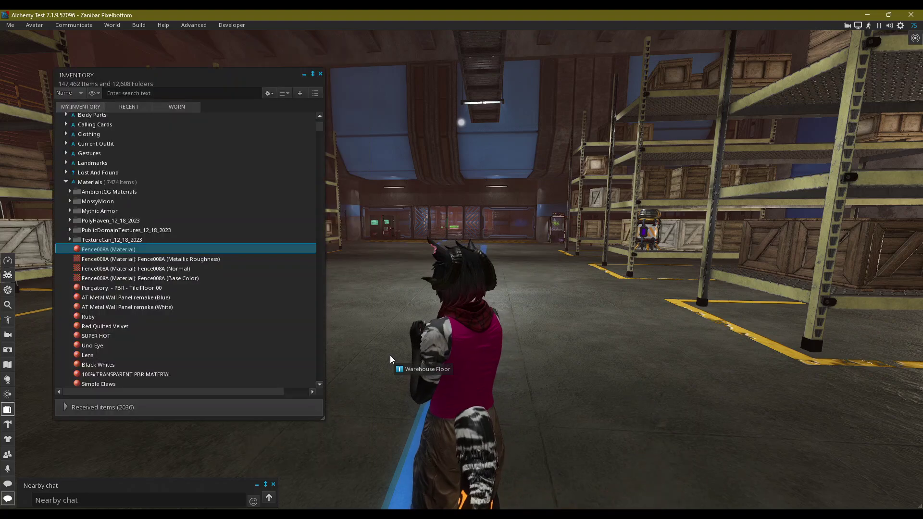
- Build a box on the open warehouse floor beside the blue line
alt+drag(404, 358, 432, 359)
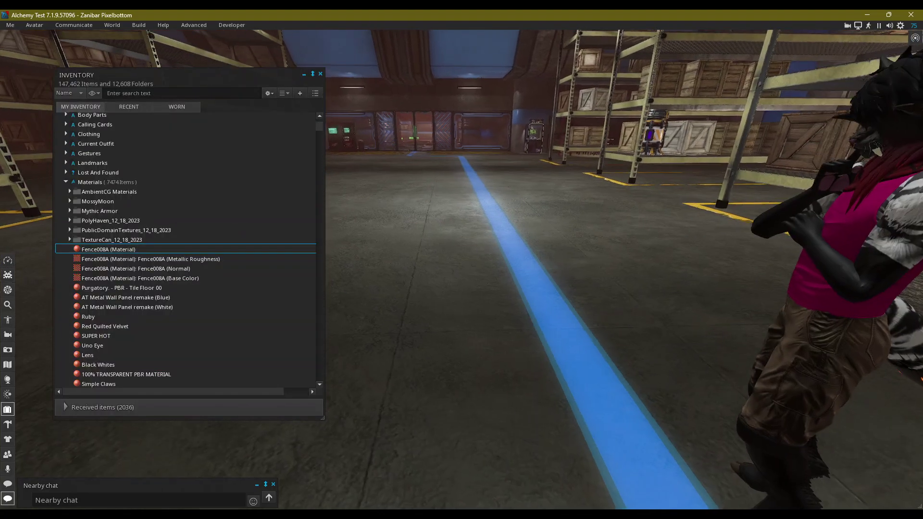
key(ctrl+b)
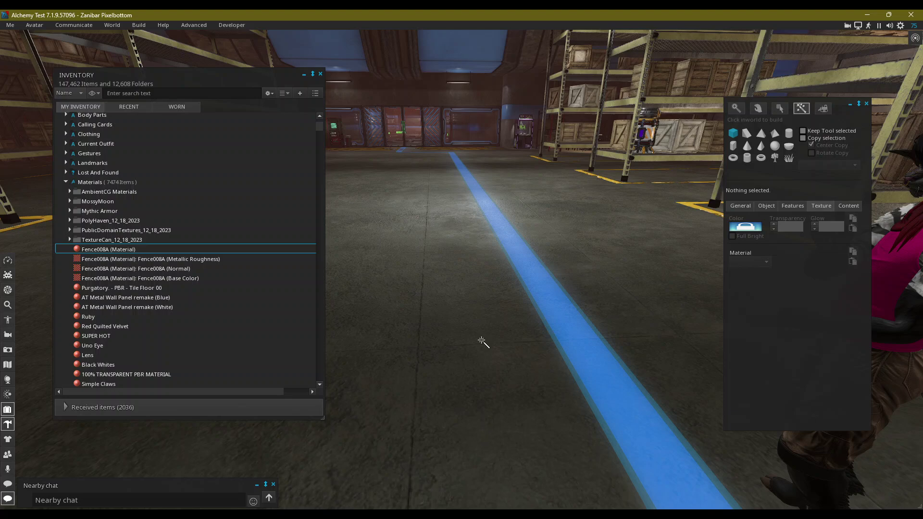
click(459, 331)
- Switch the new box's material type from legacy materials to PBR Metallic Roughness
key(ctrl+b)
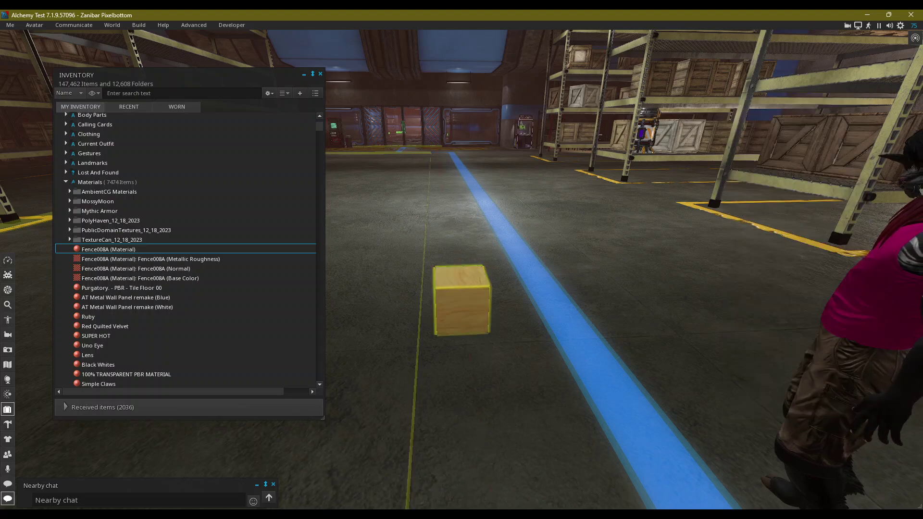
alt+drag(461, 301, 461, 258)
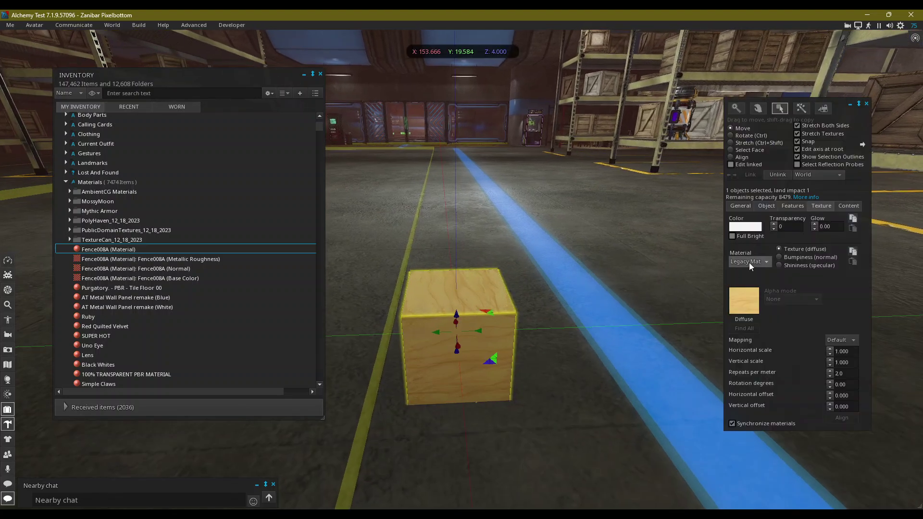
click(748, 263)
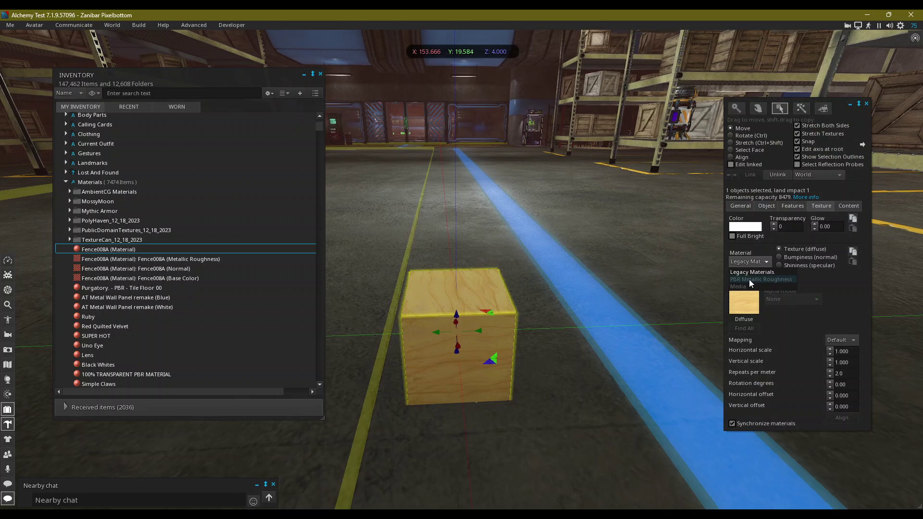
click(749, 279)
- Apply the Fence008A material from the inventory to the box as its PBR material and inspect the mesh up close
click(113, 250)
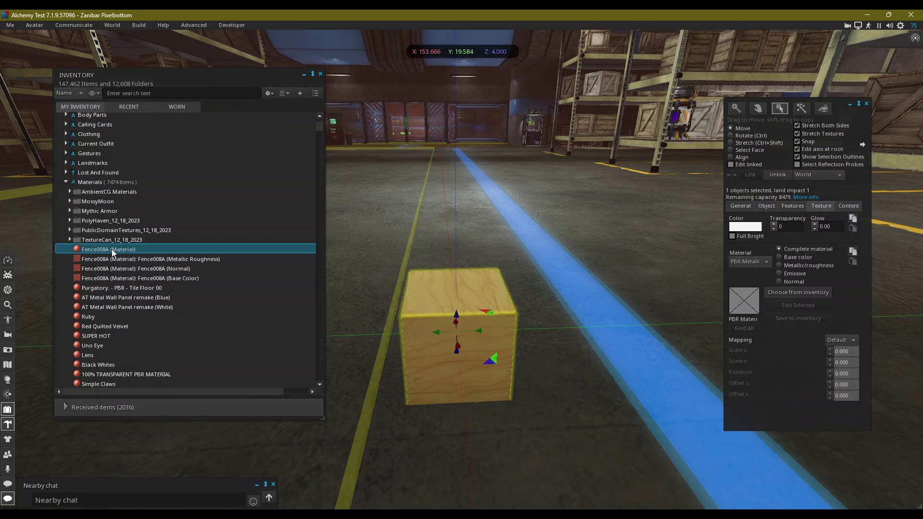
drag(81, 251, 752, 333)
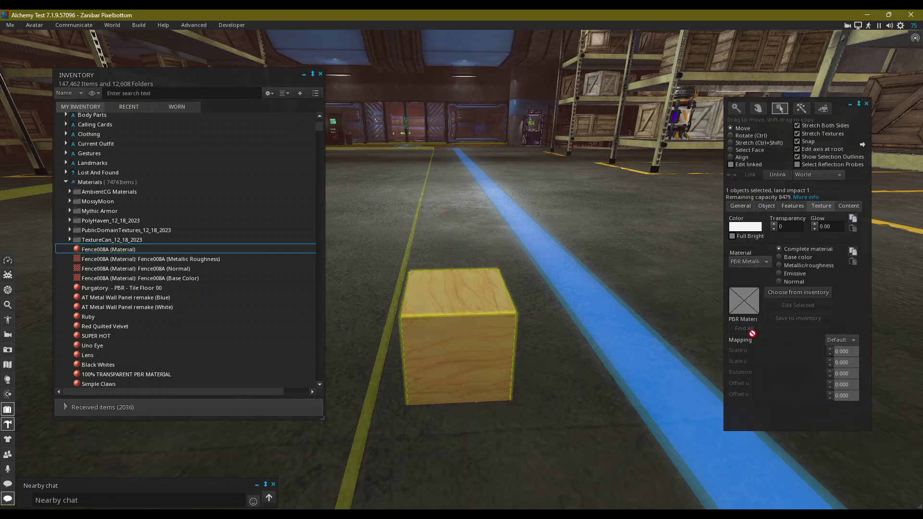
drag(745, 301, 745, 301)
key(alt)
alt+drag(437, 305, 659, 322)
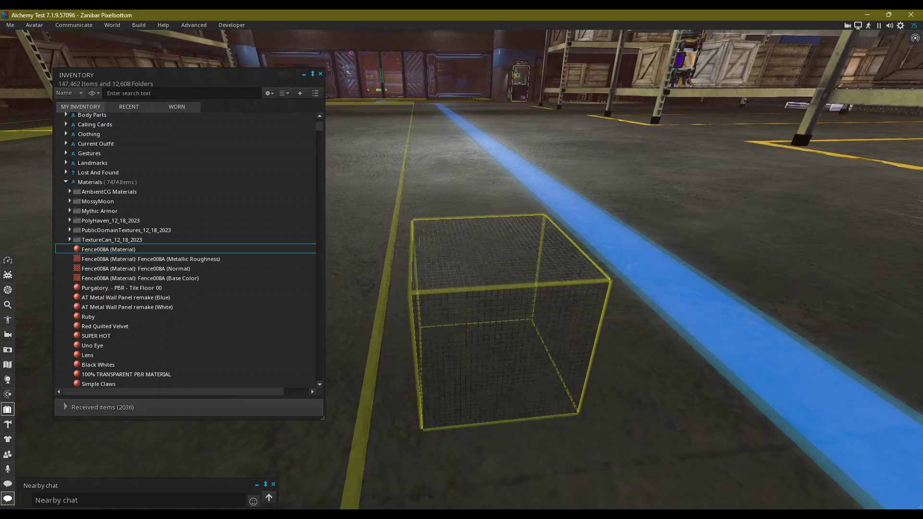
alt+drag(466, 283, 476, 317)
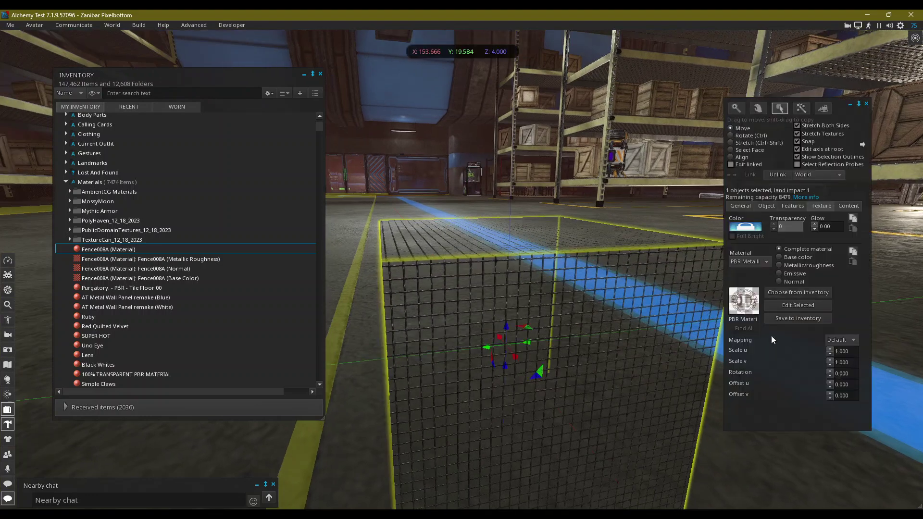
- Open the box's fence material for editing, try the Opaque alpha mode, and restore the Mask mode
click(790, 308)
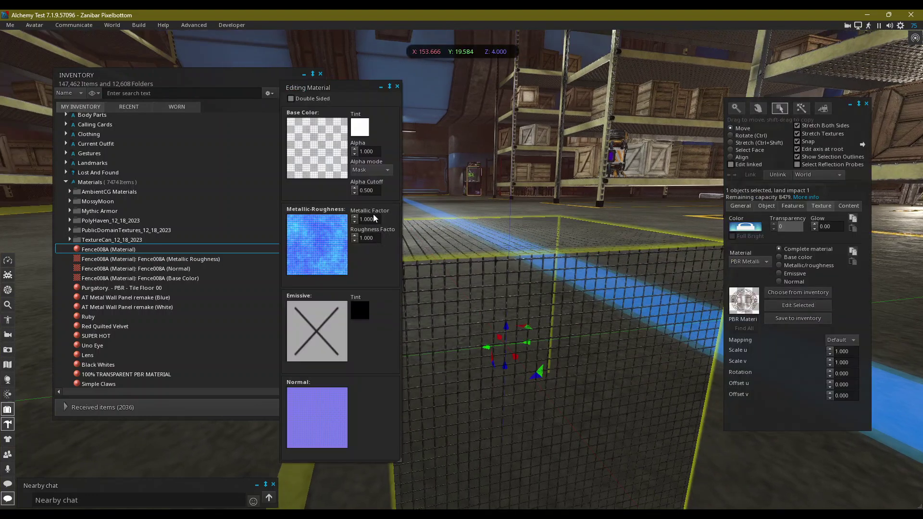
click(372, 168)
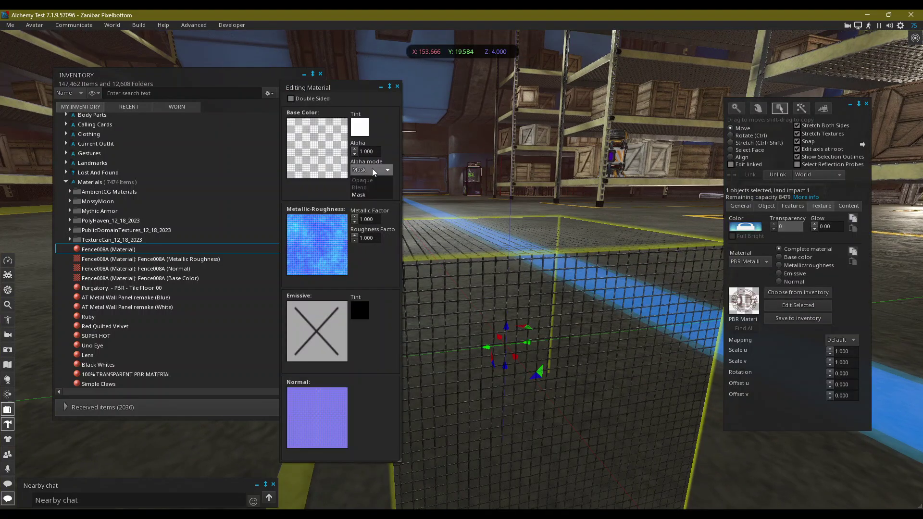
click(378, 180)
ctrl+alt+drag(476, 307, 414, 231)
click(380, 174)
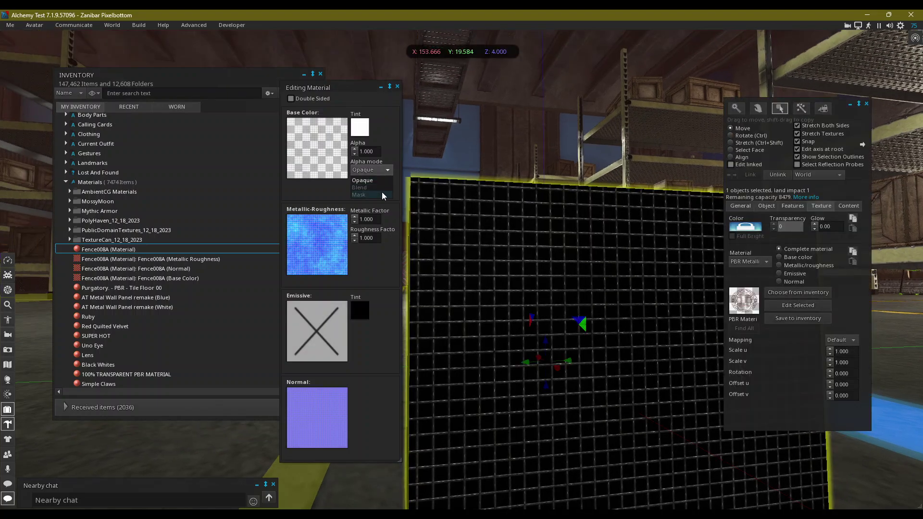
click(382, 193)
ctrl+alt+drag(529, 307, 552, 383)
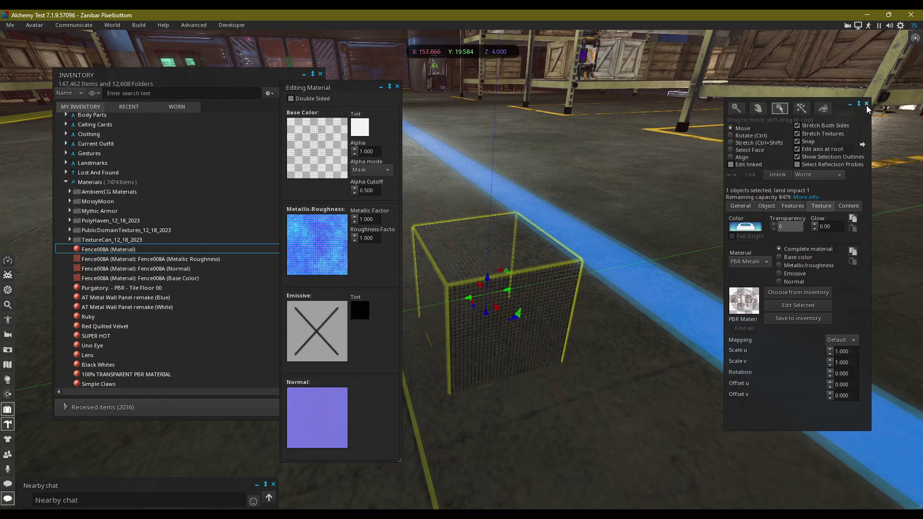